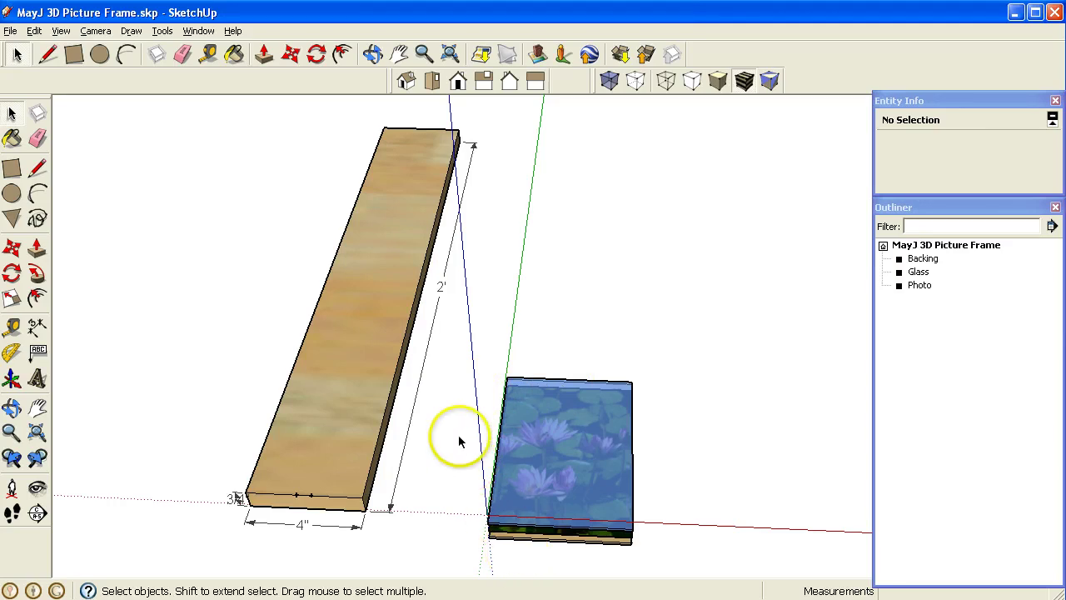
# Inspect the board and the Photo, Backing and Glass groups, ending with a view over the glass
pyautogui.click(354, 393)
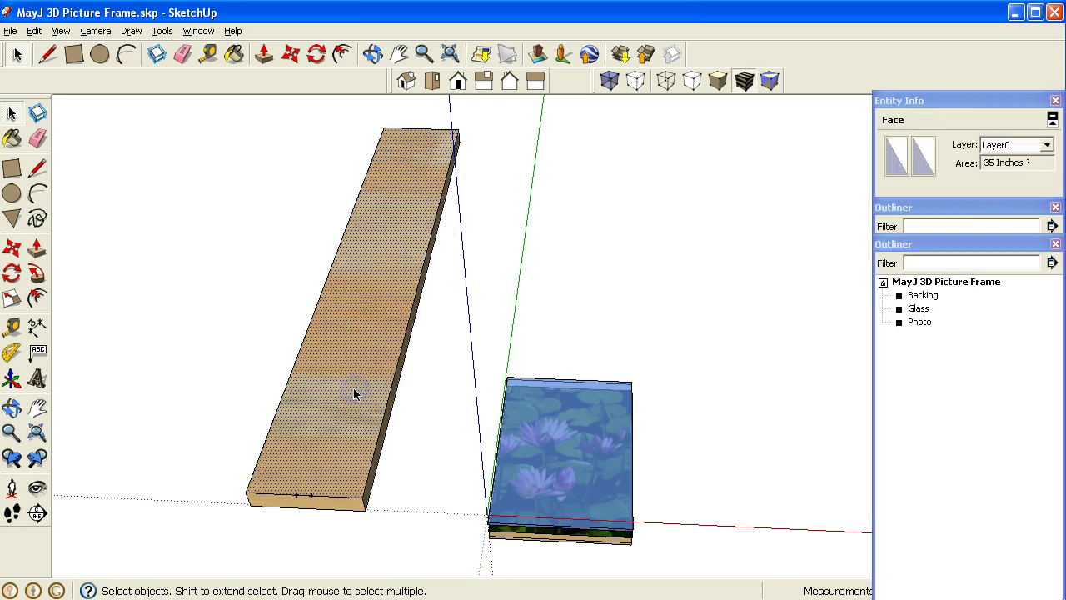
pyautogui.click(423, 436)
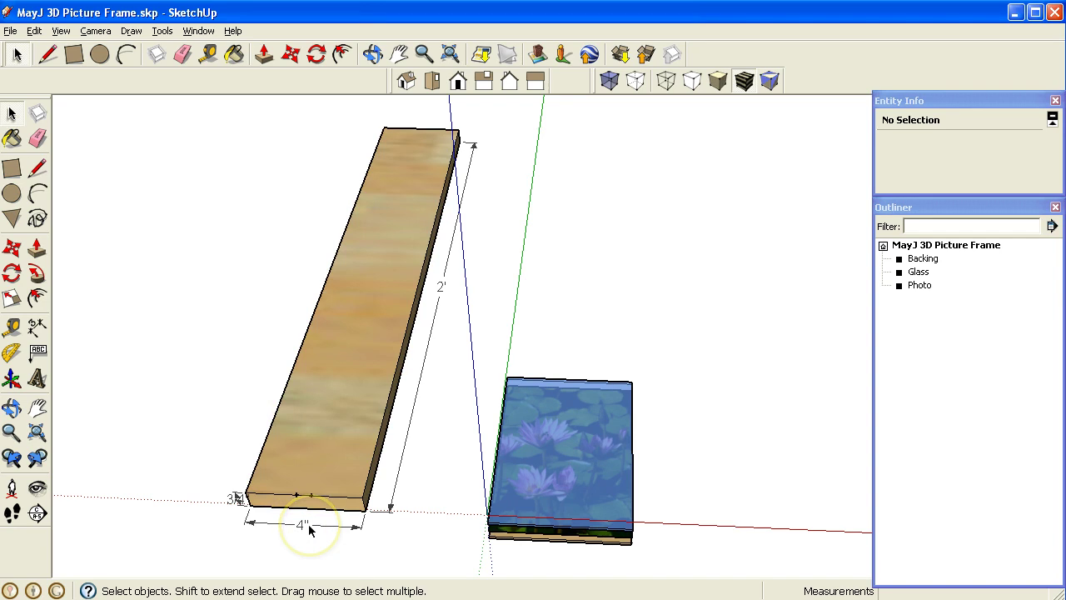
pyautogui.scroll(5, 308, 526)
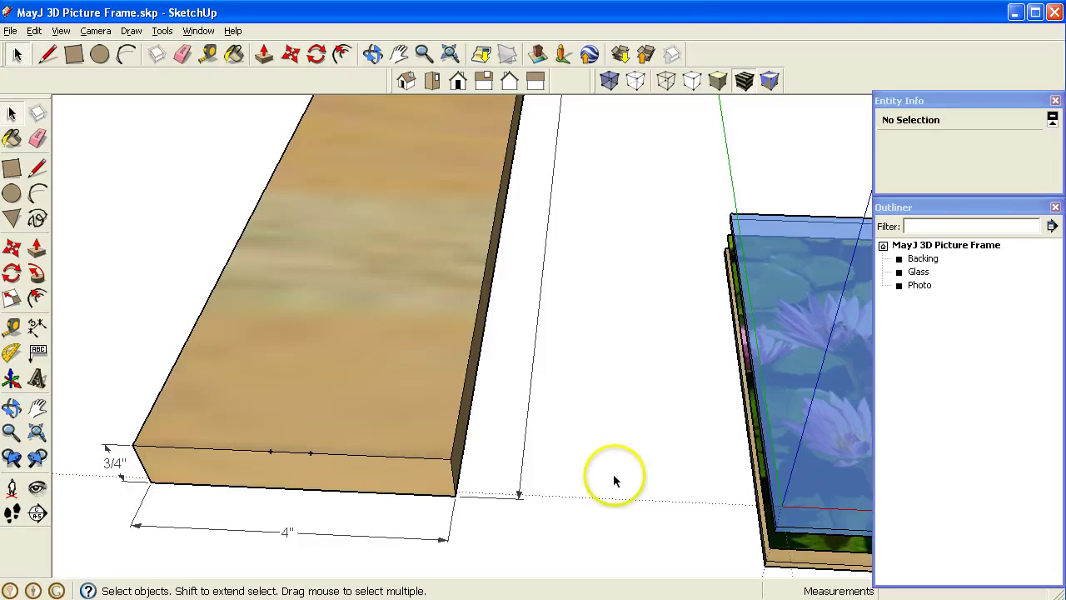
pyautogui.moveTo(756, 409); pyautogui.dragTo(378, 379, button='middle')
pyautogui.moveTo(591, 424); pyautogui.dragTo(585, 309, button='middle')
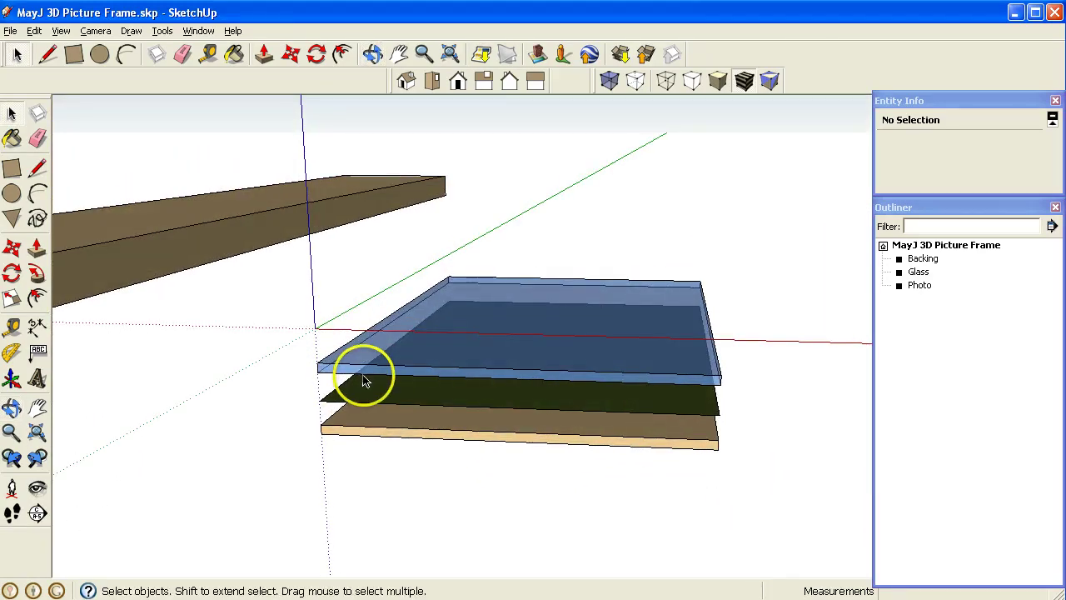
pyautogui.click(392, 395)
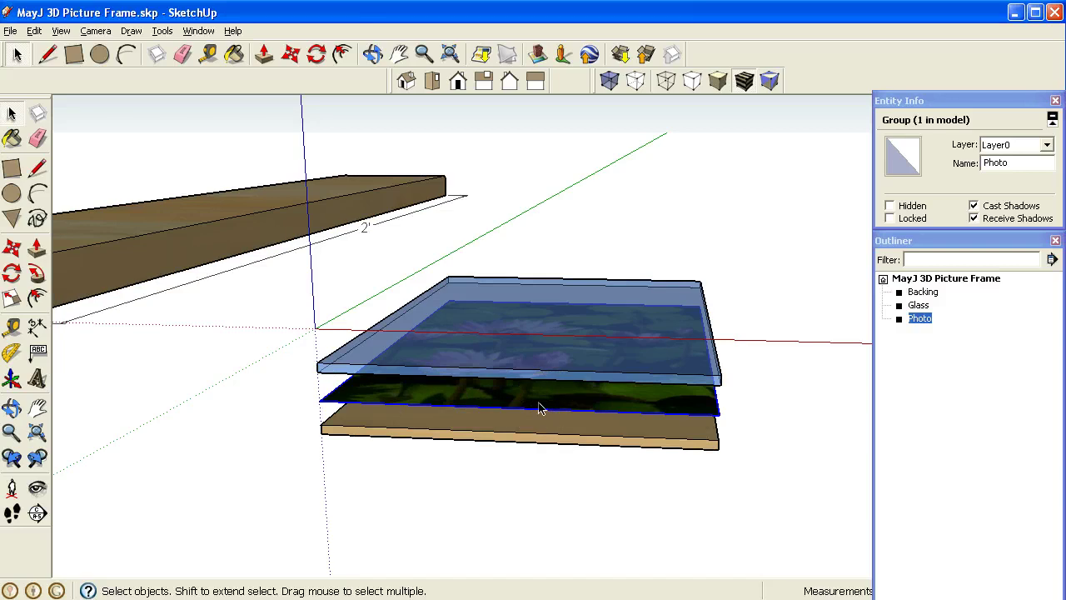
pyautogui.click(428, 428)
pyautogui.click(332, 429)
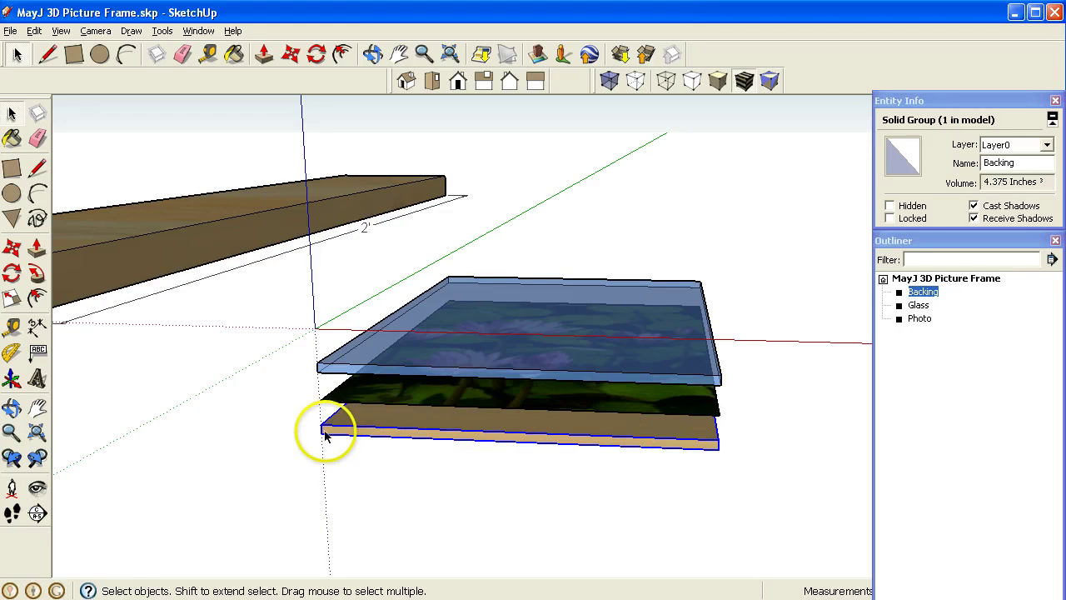
pyautogui.click(393, 364)
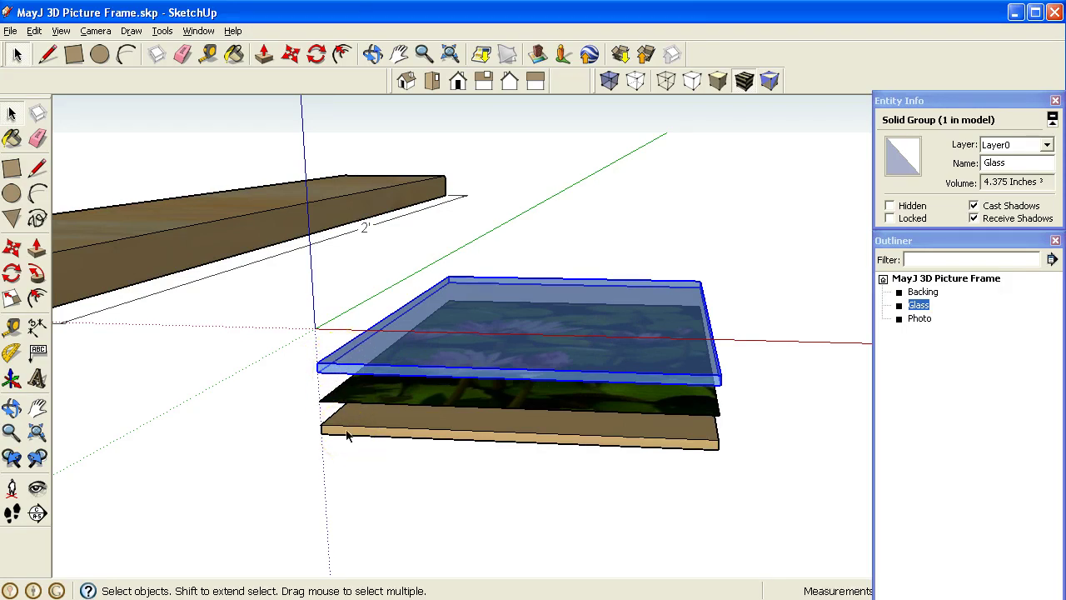
pyautogui.moveTo(461, 295); pyautogui.dragTo(561, 374, button='middle')
# Draw a rectangle from the glass corner and size it exactly 5,7
pyautogui.click(13, 170)
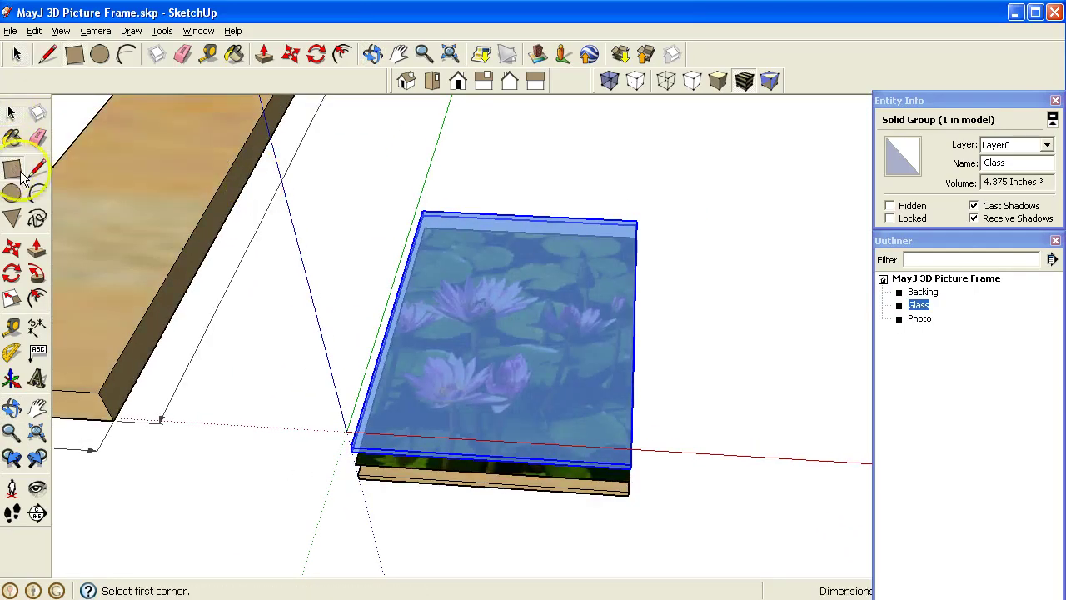
pyautogui.click(346, 431)
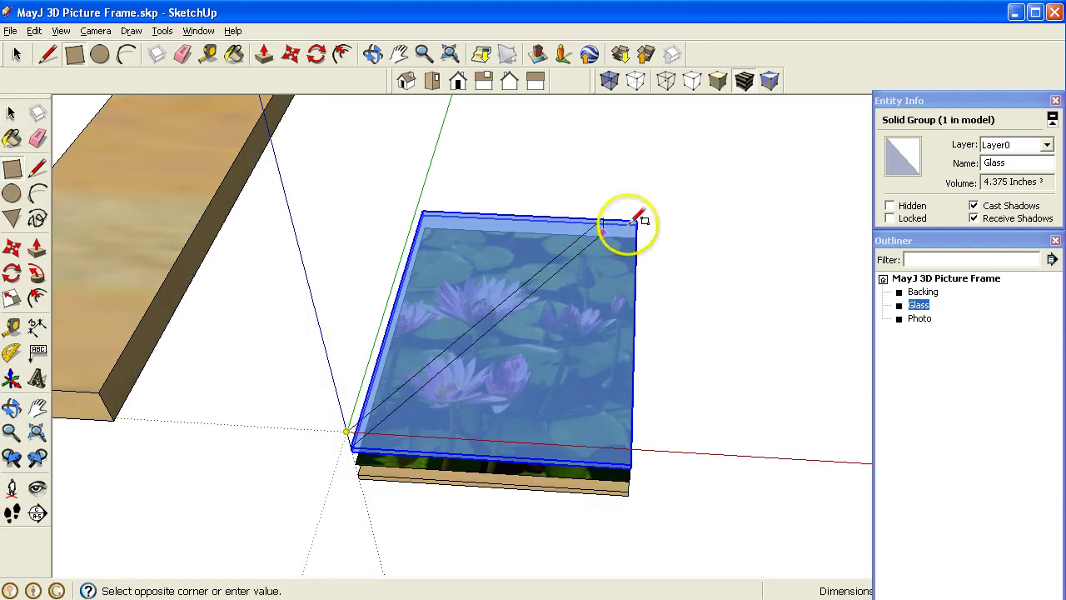
pyautogui.click(678, 182)
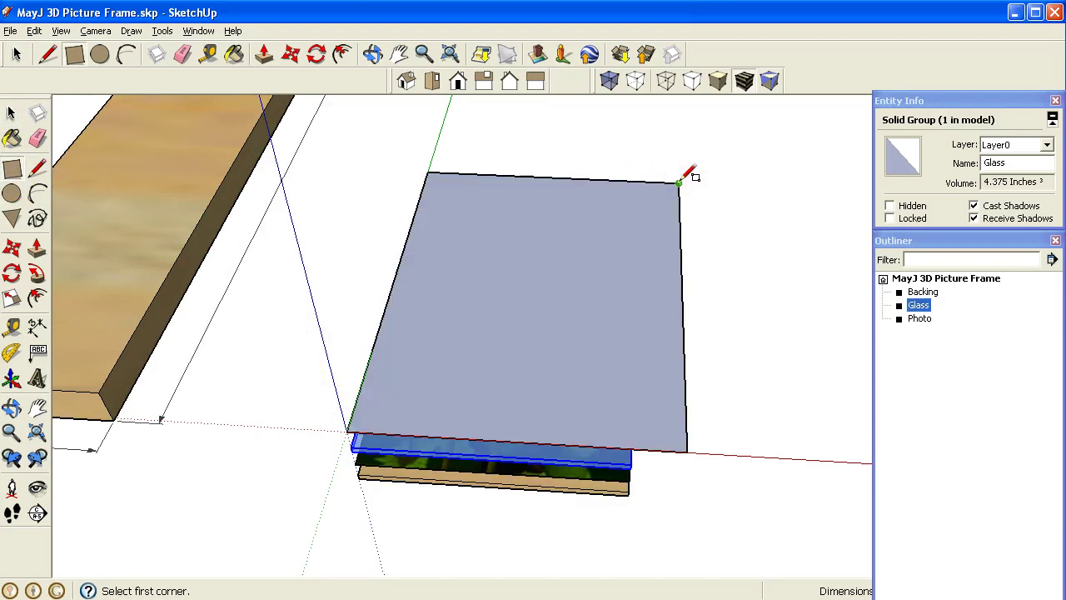
pyautogui.write('5,7')
pyautogui.press('Return')
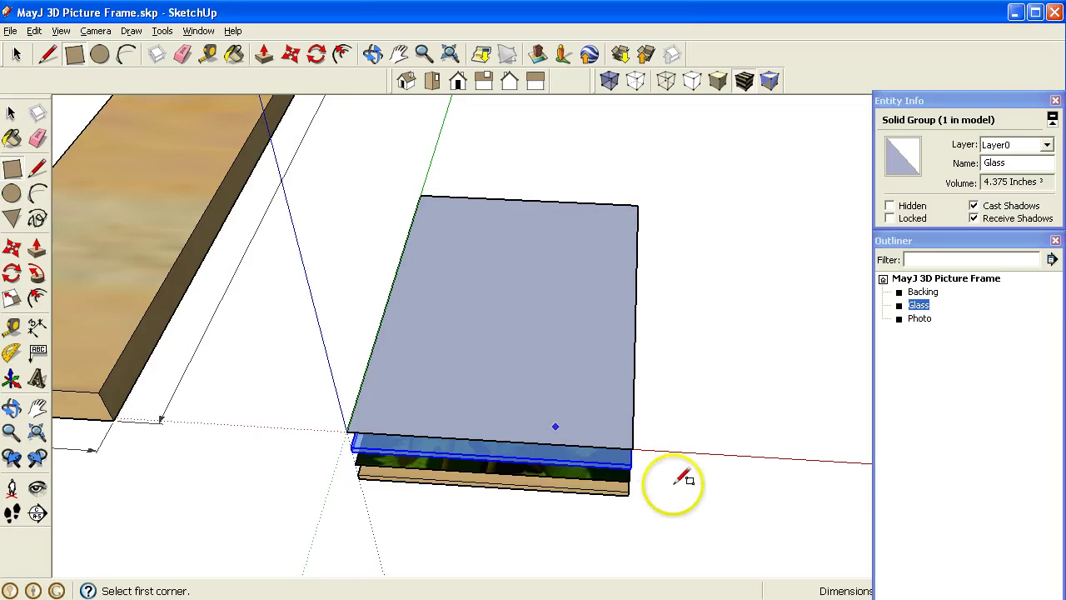
pyautogui.moveTo(647, 409); pyautogui.dragTo(641, 454, button='middle')
pyautogui.scroll(3, 633, 459)
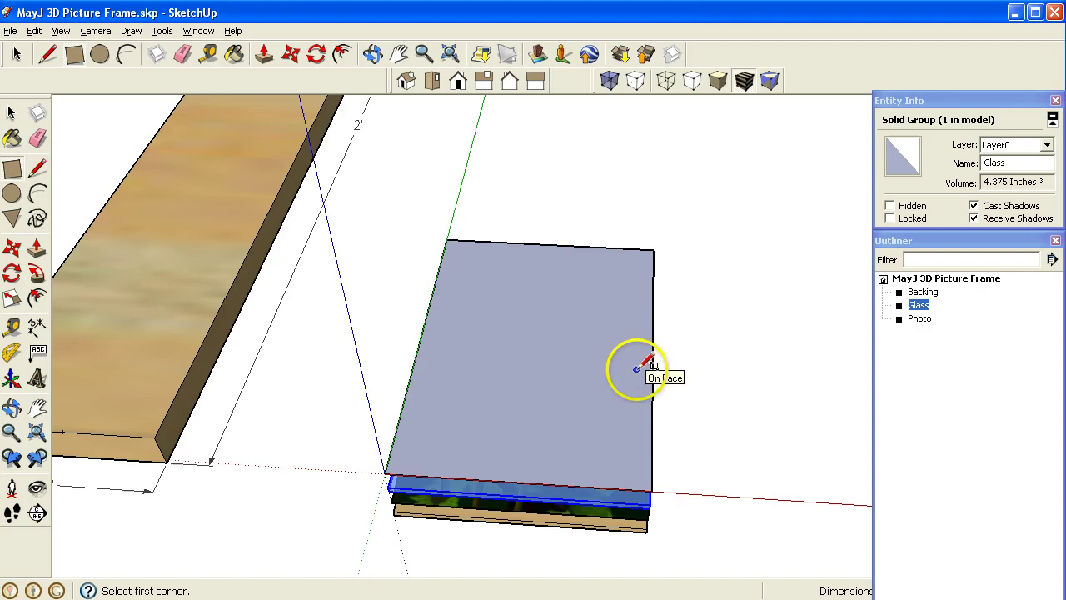
# Offset a narrow inner loop just inside the 5 by 7 face
pyautogui.click(37, 298)
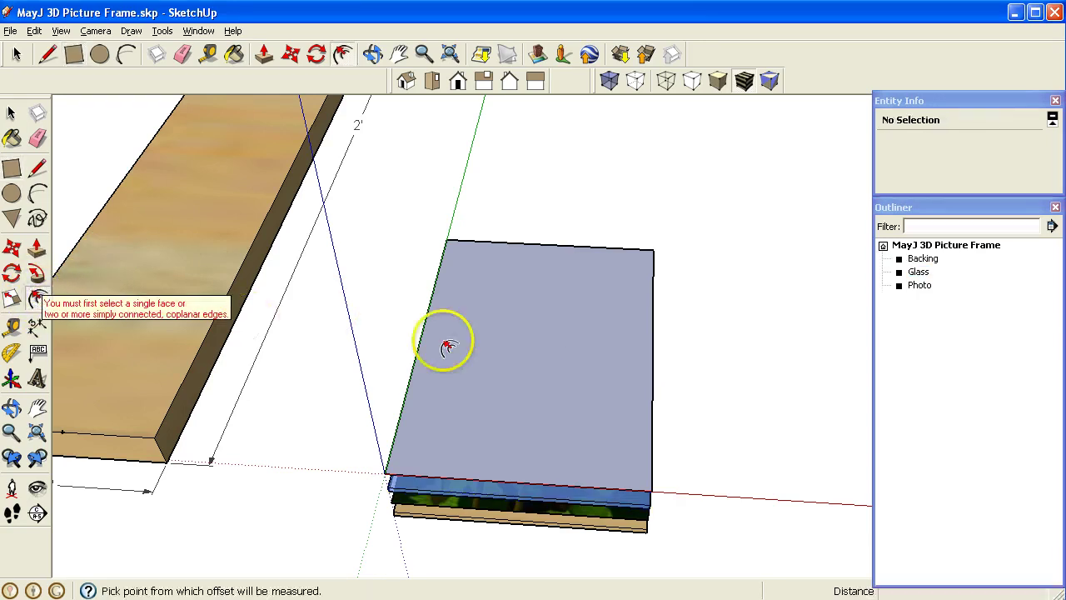
pyautogui.click(633, 344)
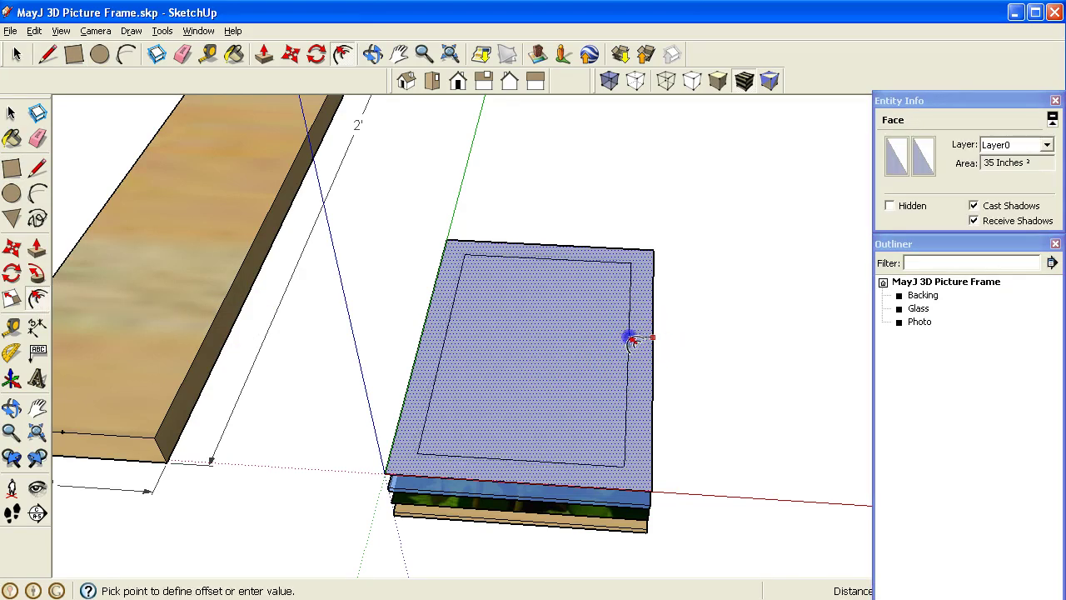
pyautogui.click(633, 340)
pyautogui.hotkey('ctrl', 'z')
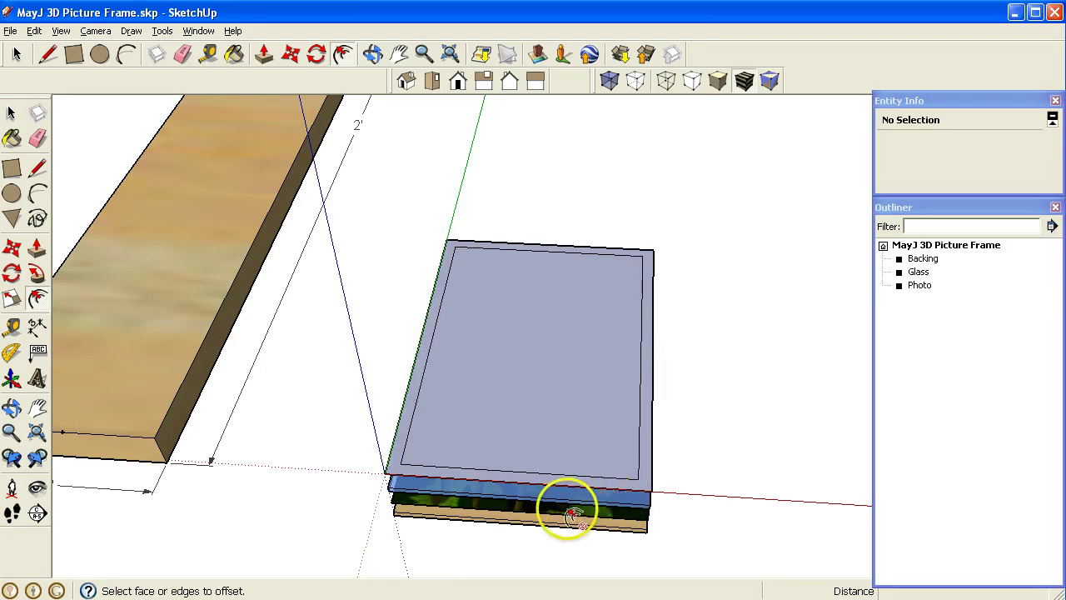
pyautogui.scroll(1, 596, 522)
pyautogui.scroll(2, 596, 522)
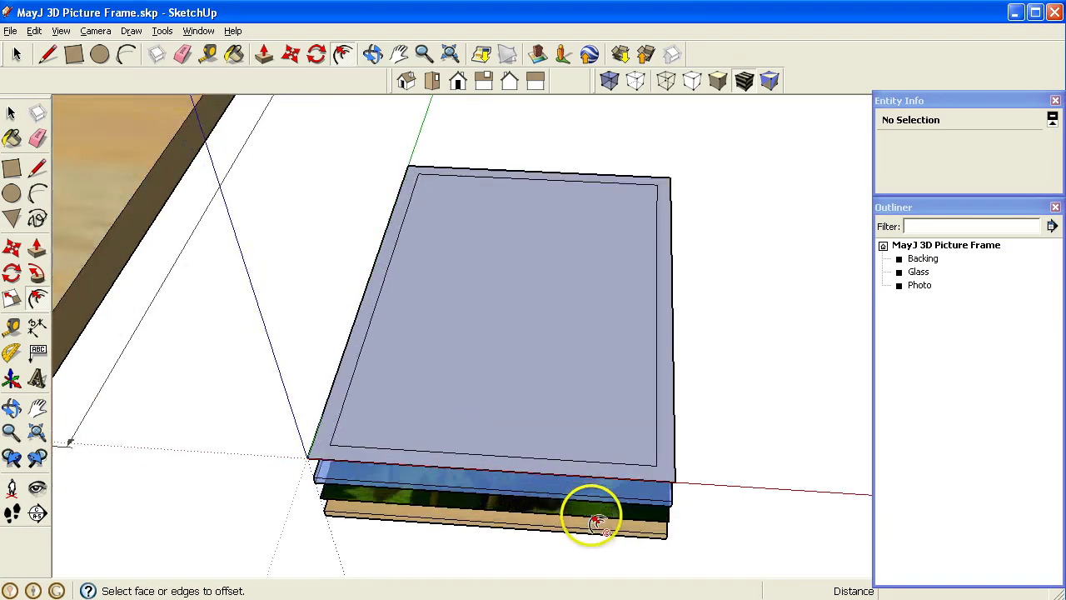
# Offset the thin border face 1 inch outward to form a wider frame face
pyautogui.click(672, 462)
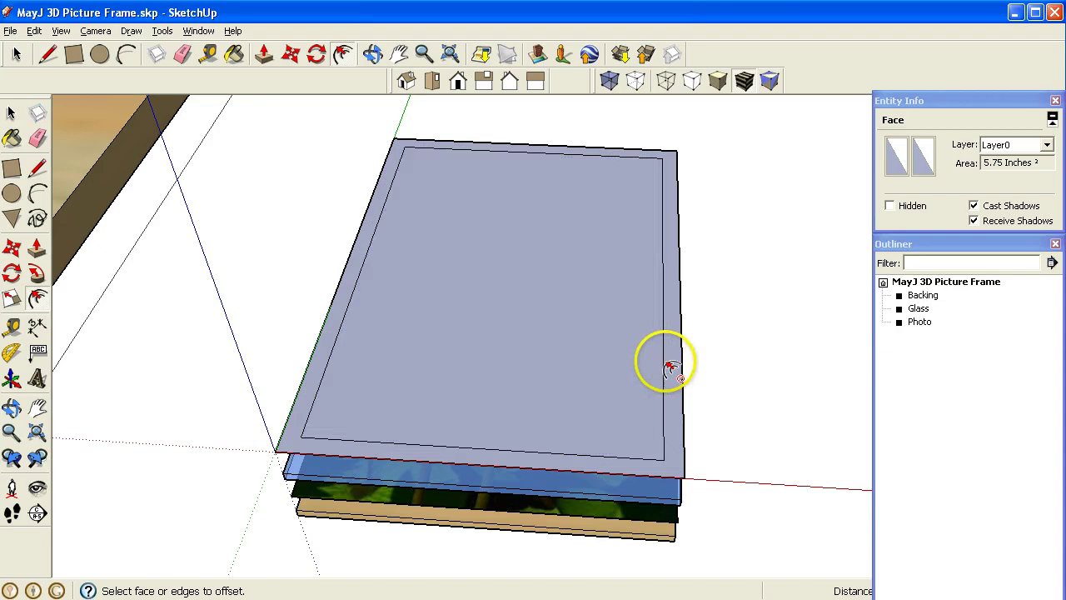
pyautogui.click(679, 368)
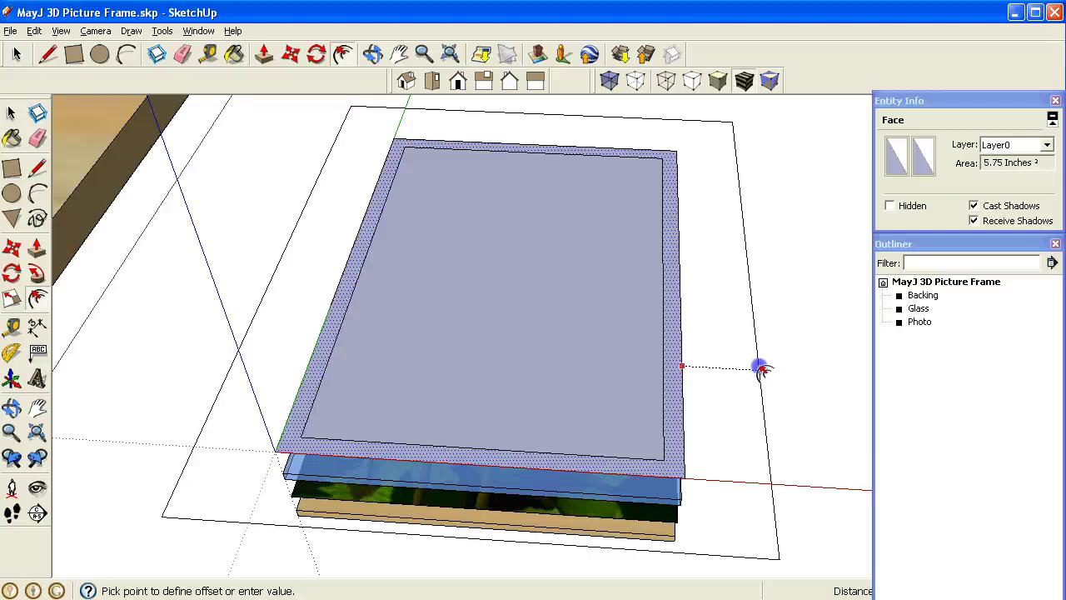
pyautogui.click(761, 367)
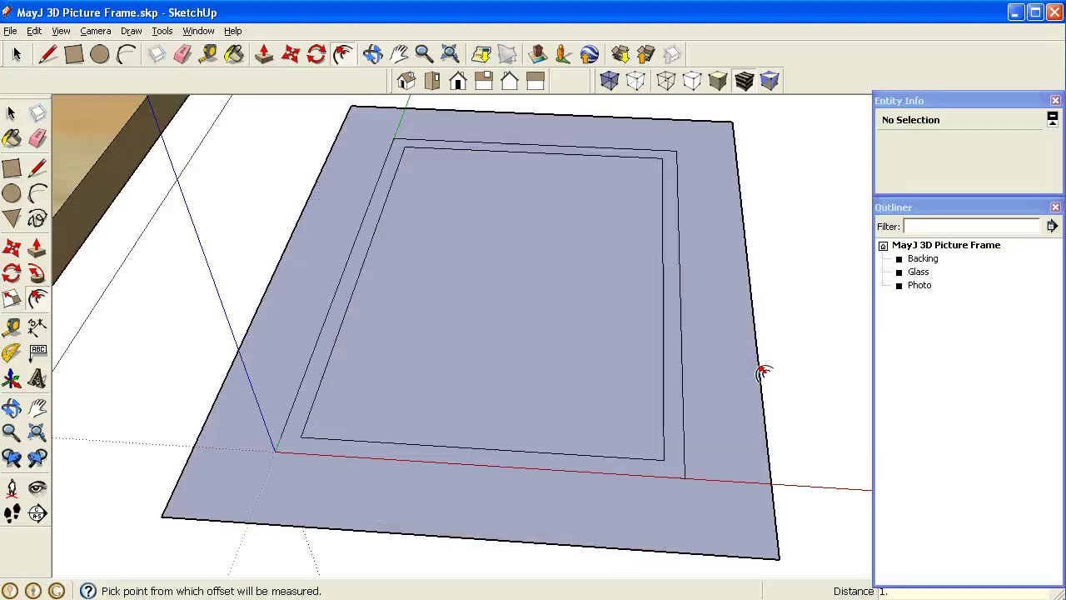
# Dimension the bottom border's 1 3/4" width and reposition the label below the frame
pyautogui.keyDown('shift'); pyautogui.moveTo(776, 361); pyautogui.dragTo(744, 367, button='middle'); pyautogui.keyUp('shift')
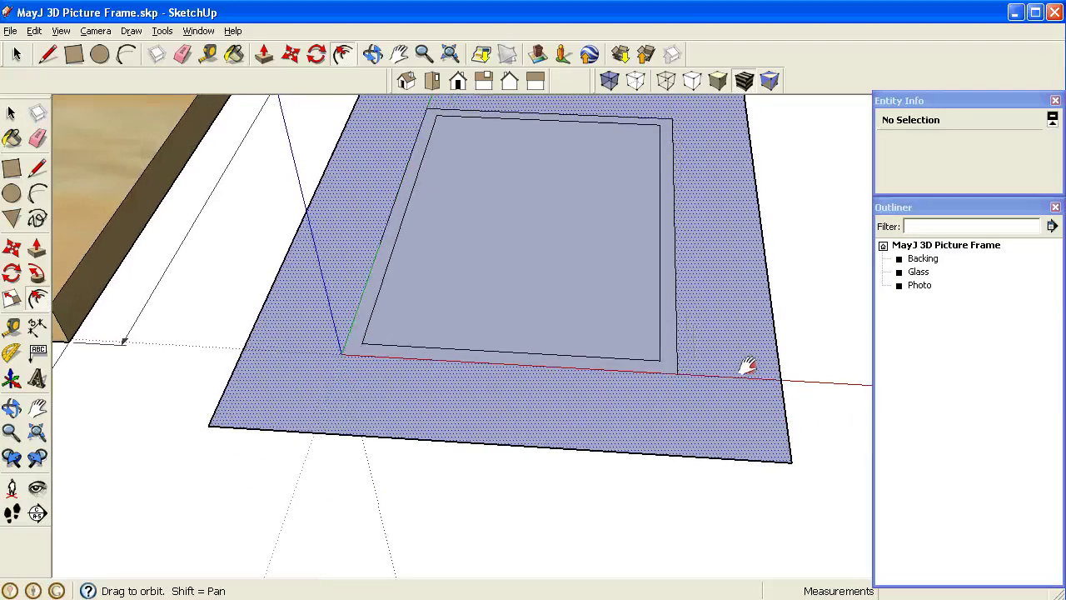
pyautogui.click(37, 324)
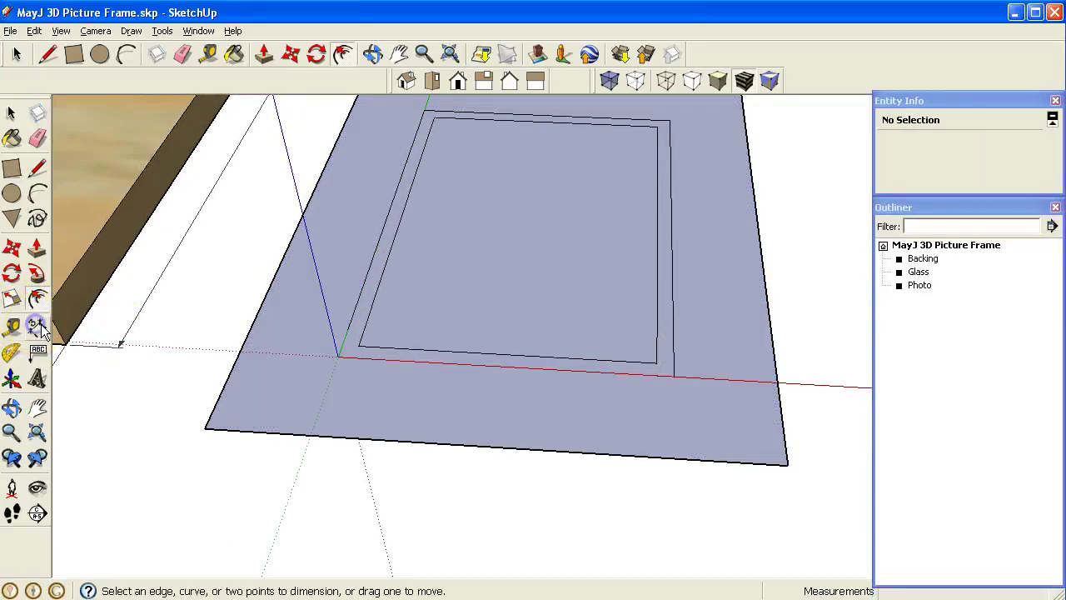
pyautogui.click(657, 364)
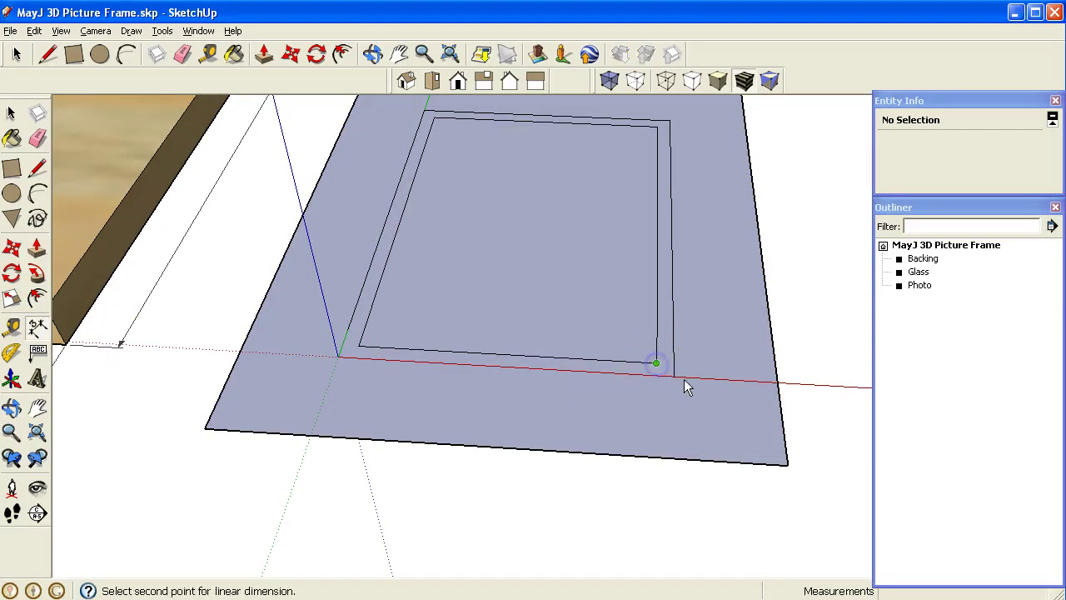
pyautogui.click(787, 464)
pyautogui.click(783, 540)
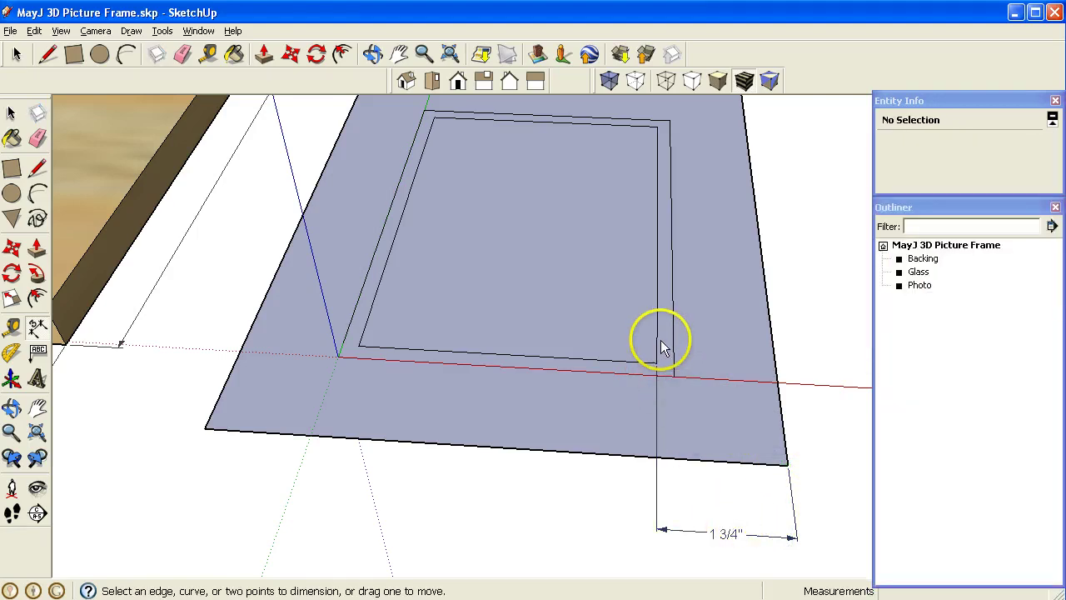
pyautogui.click(706, 525)
pyautogui.click(627, 515)
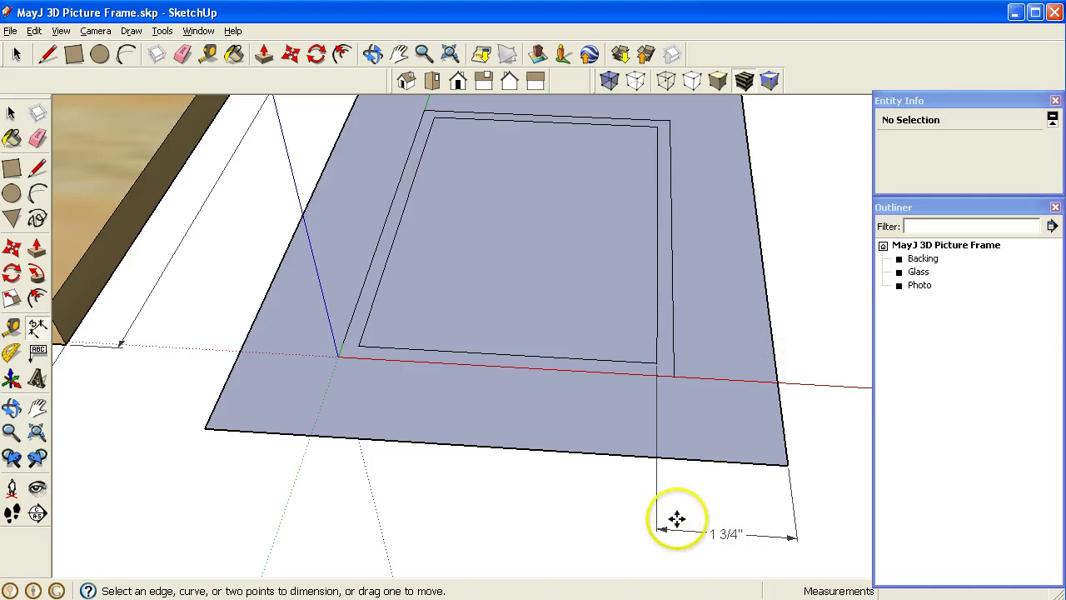
# Add the 1/4" dimension across the inner loop below the frame
pyautogui.click(119, 204)
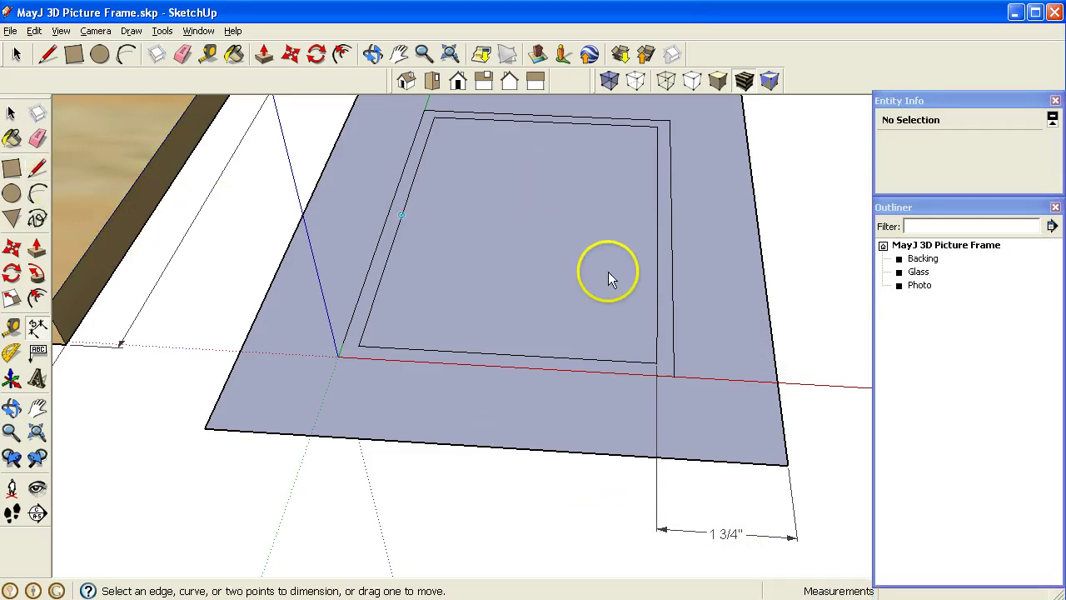
pyautogui.click(655, 367)
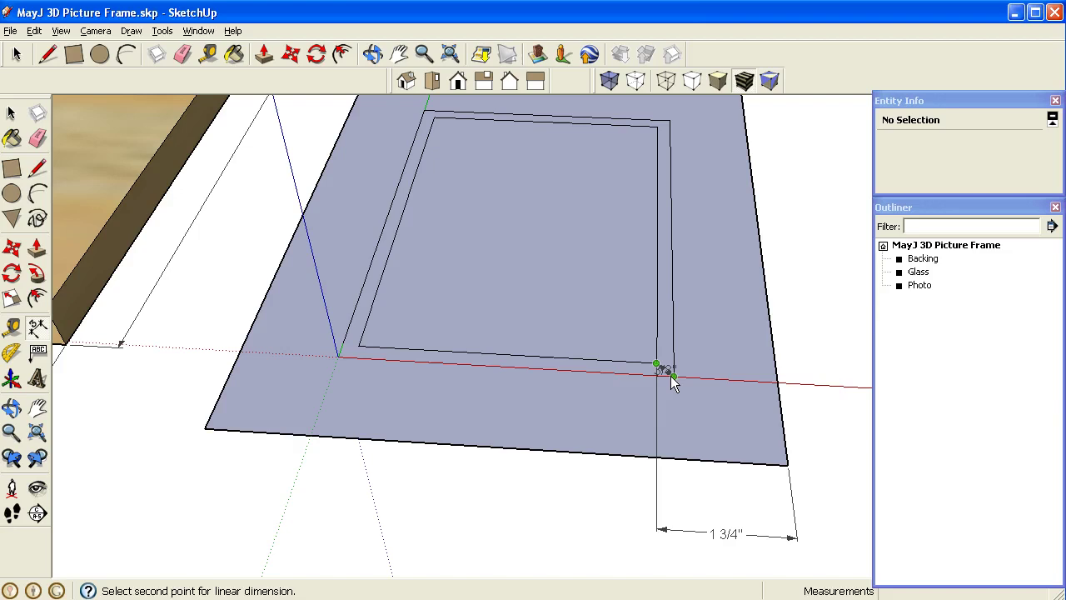
pyautogui.click(672, 377)
pyautogui.click(665, 552)
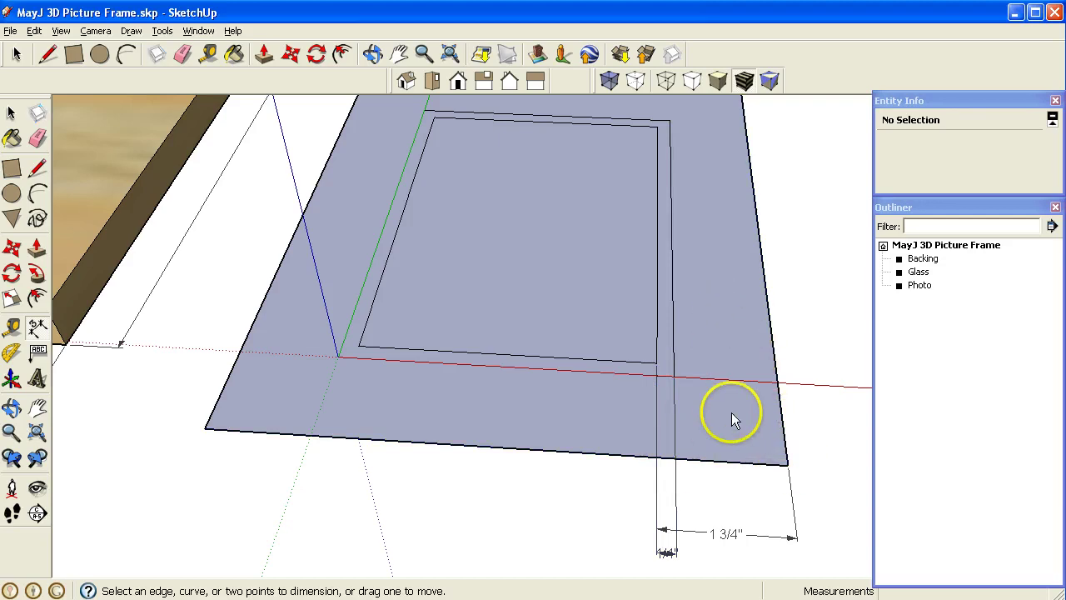
pyautogui.moveTo(698, 276)
pyautogui.mouseDown(button='middle')
pyautogui.moveTo(714, 336)
pyautogui.moveTo(671, 305)
pyautogui.moveTo(653, 346)
pyautogui.mouseUp(button='middle')
pyautogui.scroll(-3, 713, 336)
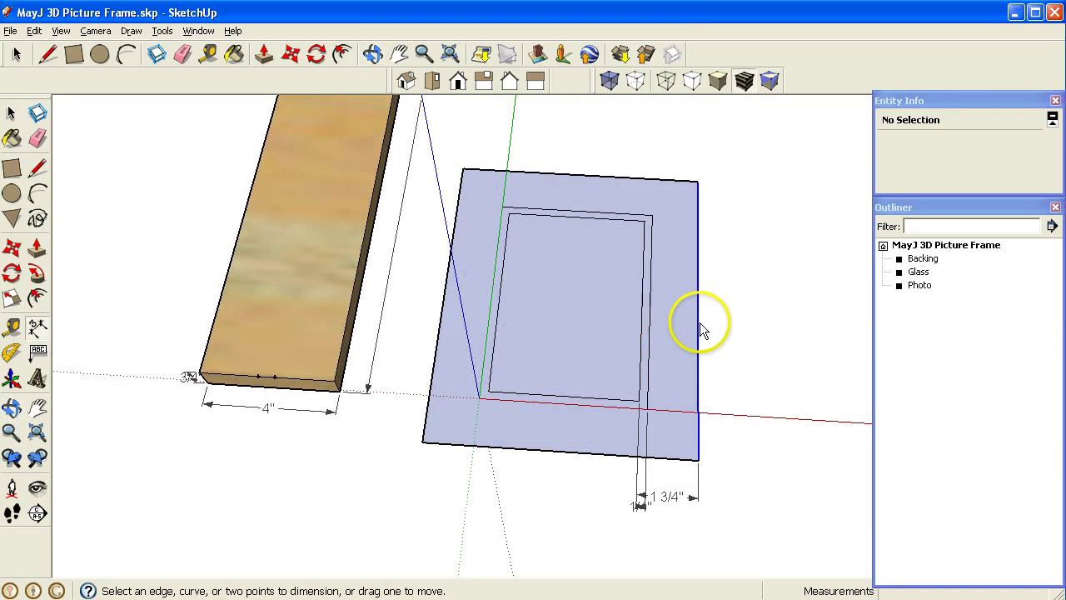
# Add a 10" dimension on the right edge and an 8" dimension above the top edge
pyautogui.click(698, 323)
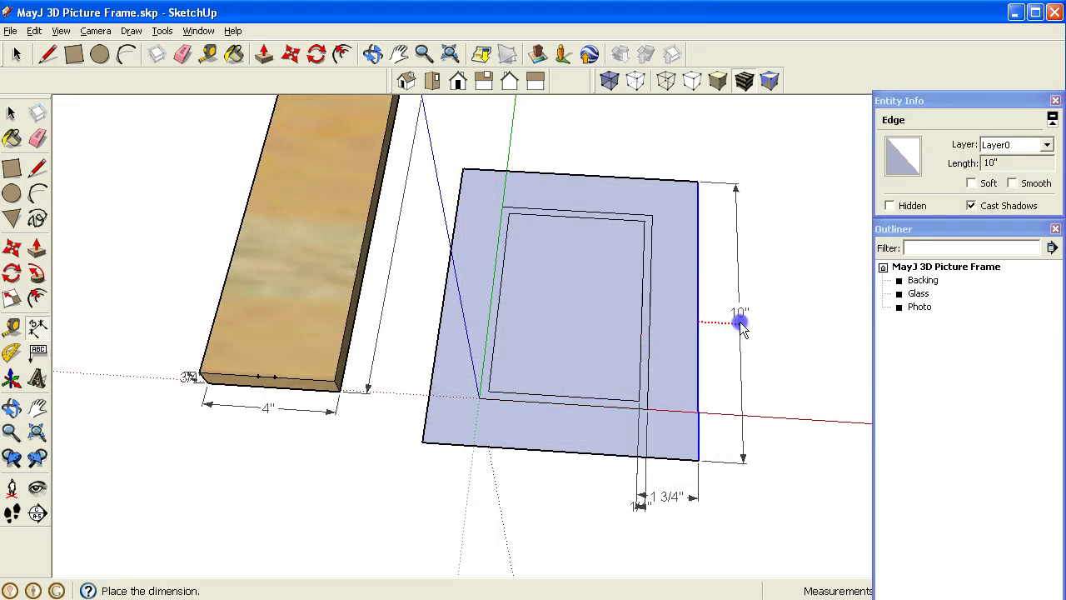
pyautogui.click(741, 323)
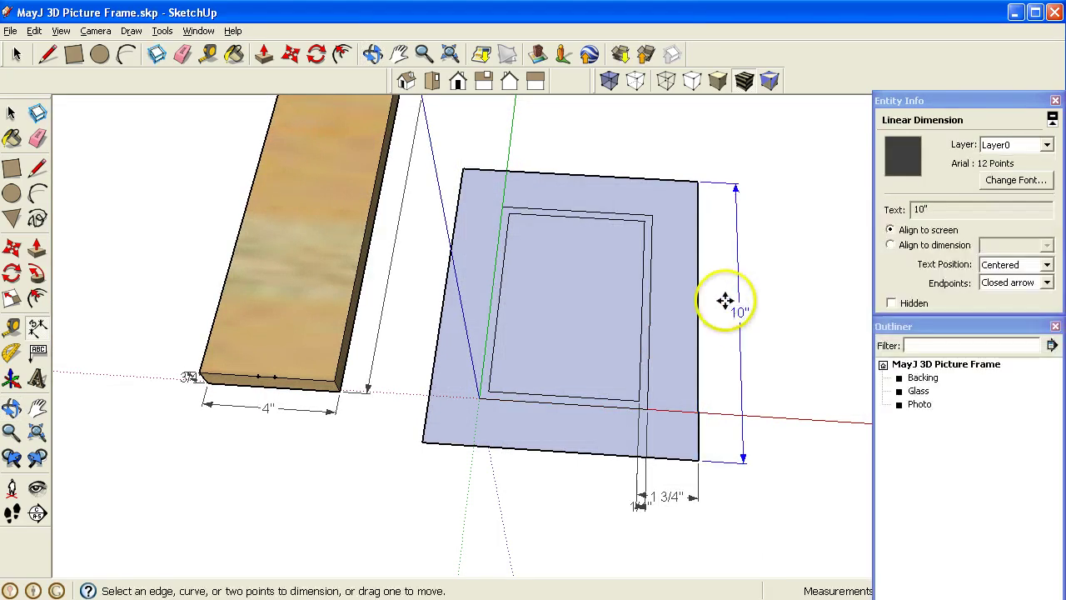
pyautogui.click(678, 179)
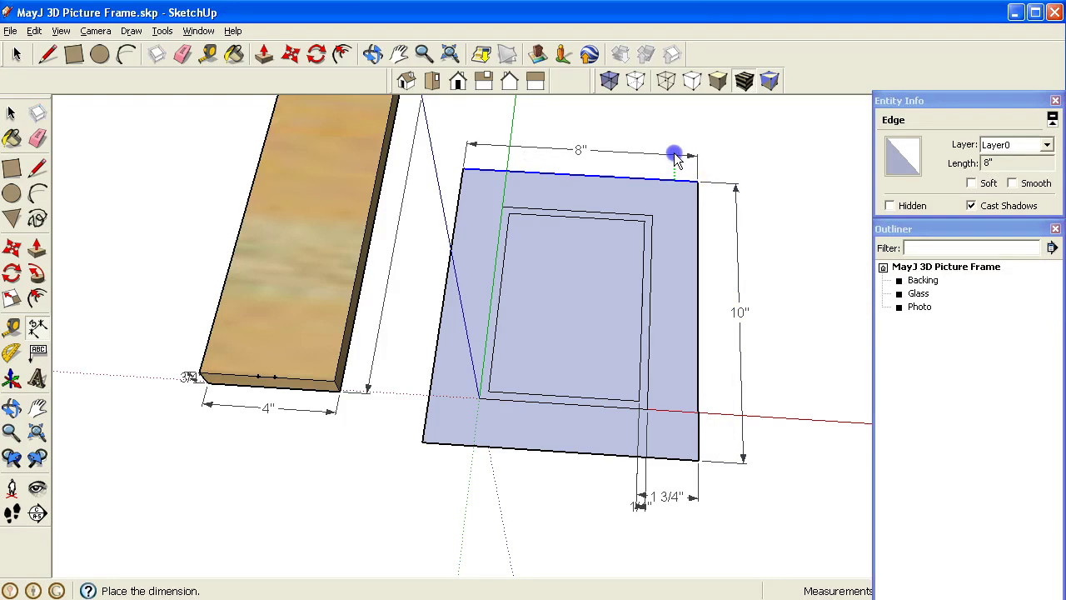
pyautogui.click(675, 155)
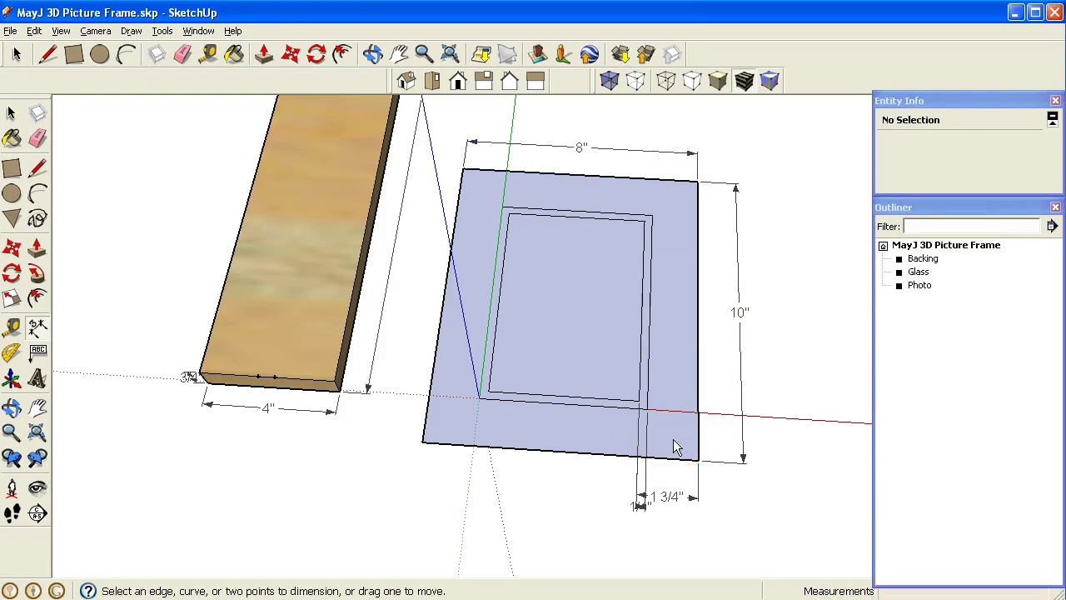
pyautogui.moveTo(671, 435); pyautogui.dragTo(658, 386)
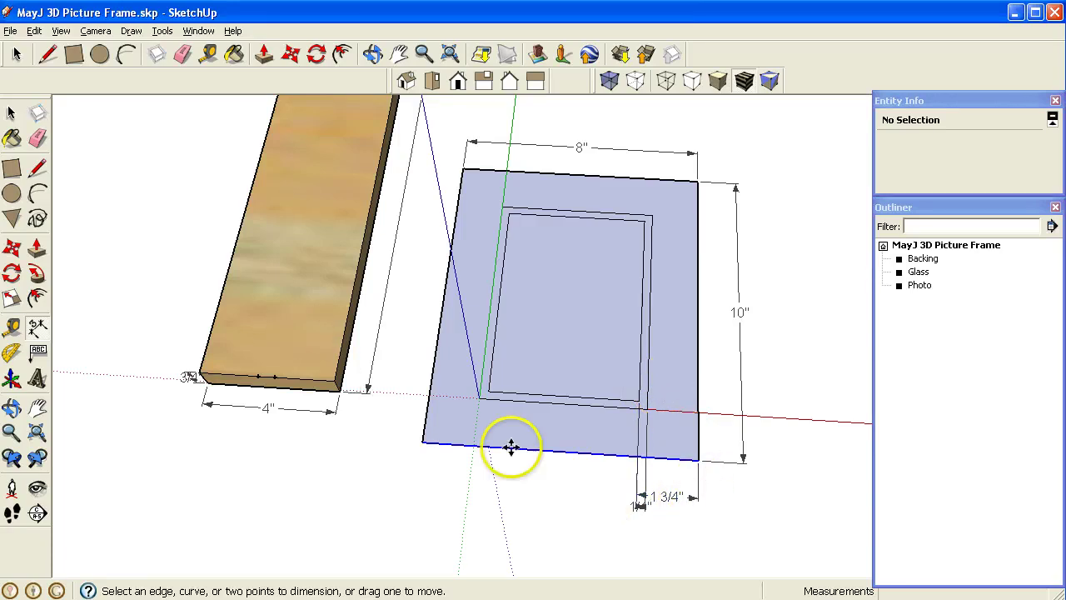
# Bring the board's front edge into view and dimension its 3/4" thickness
pyautogui.moveTo(511, 447); pyautogui.dragTo(474, 436, button='middle')
pyautogui.scroll(-2, 473, 436)
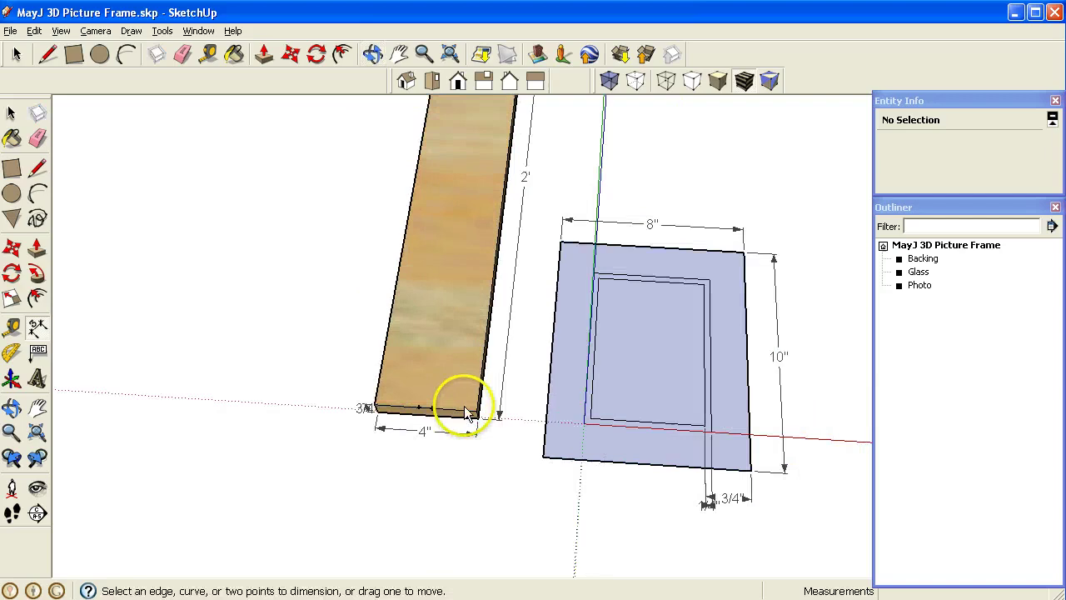
pyautogui.scroll(5, 468, 416)
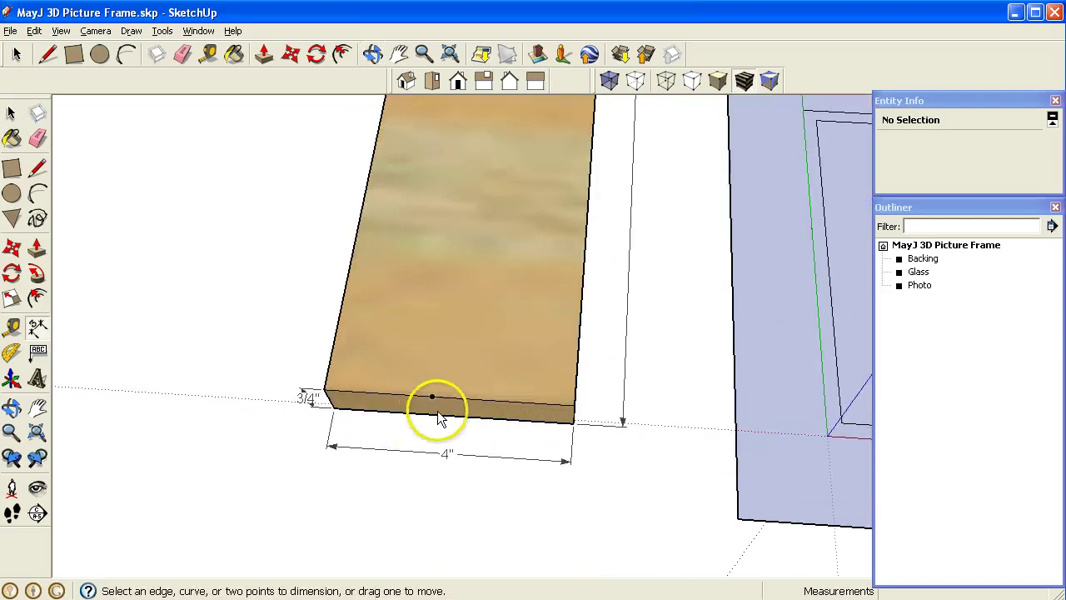
pyautogui.moveTo(439, 417); pyautogui.dragTo(486, 400, button='middle')
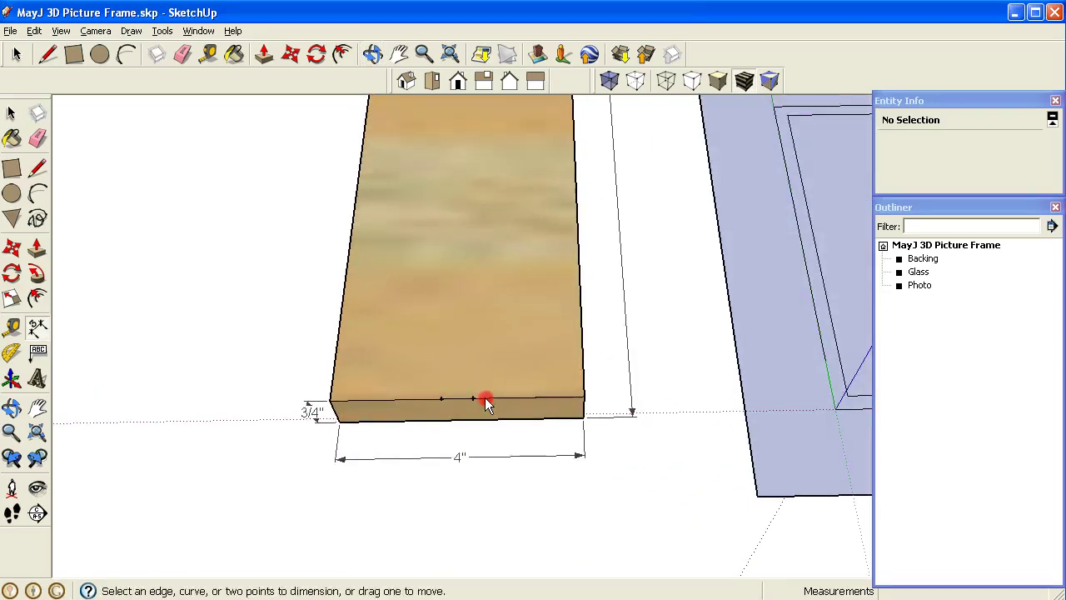
pyautogui.click(36, 327)
pyautogui.click(325, 402)
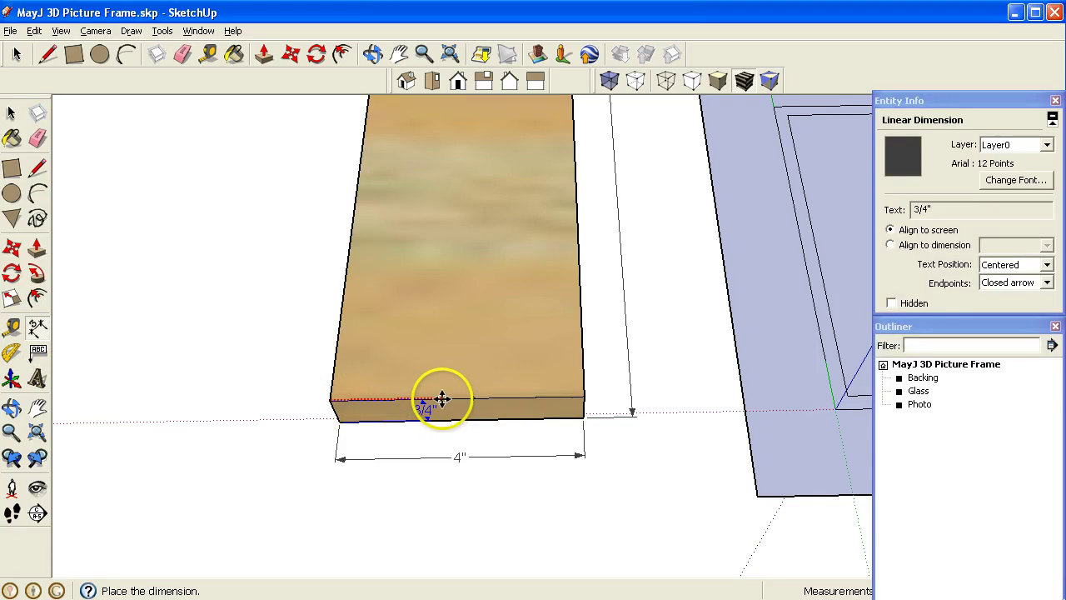
pyautogui.click(441, 399)
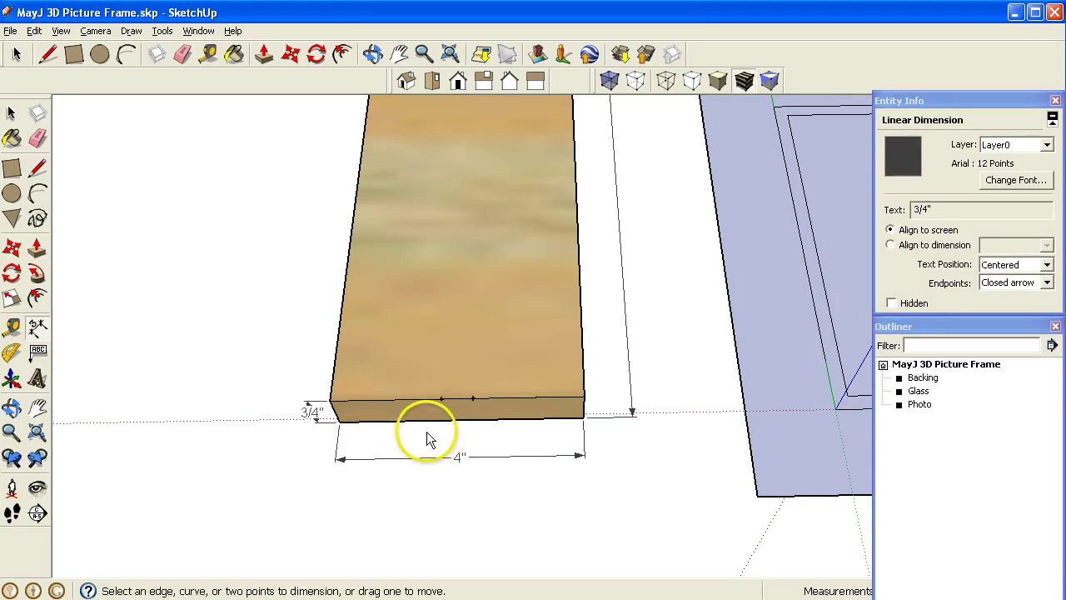
# Dimension the front edge with 1 3/4", 1 3/4" and 1/2" measurements below the board
pyautogui.scroll(3, 414, 437)
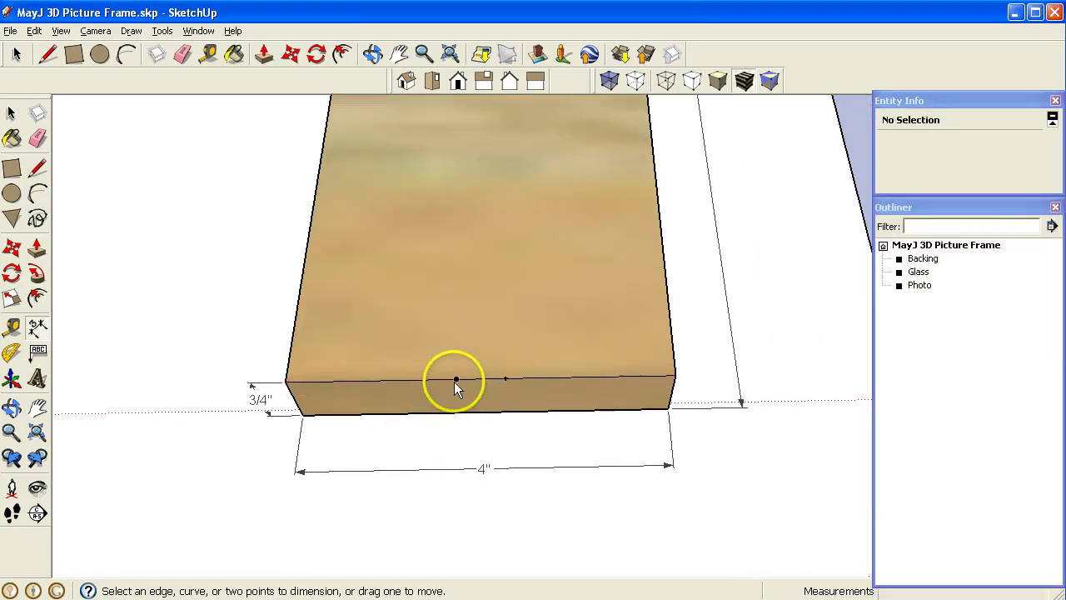
pyautogui.click(454, 380)
pyautogui.moveTo(284, 382); pyautogui.dragTo(276, 503)
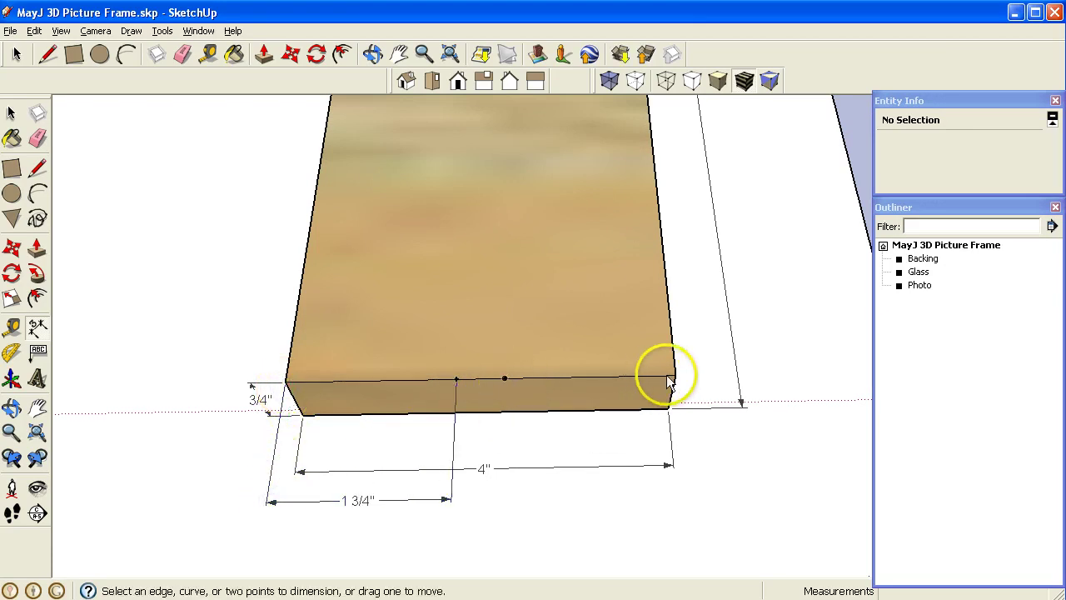
pyautogui.click(675, 376)
pyautogui.click(505, 378)
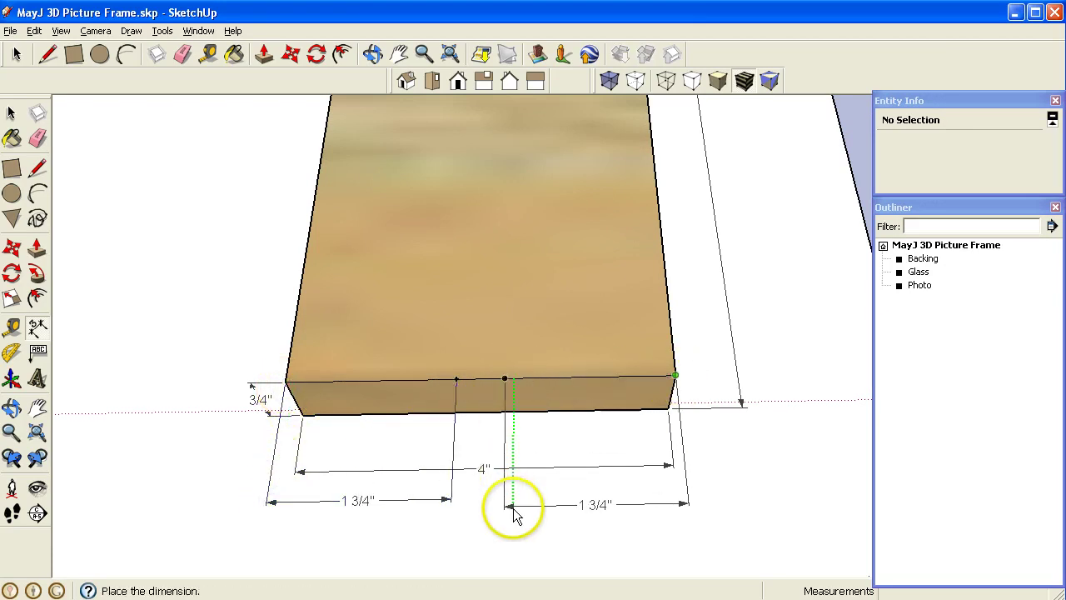
pyautogui.click(514, 499)
pyautogui.click(505, 380)
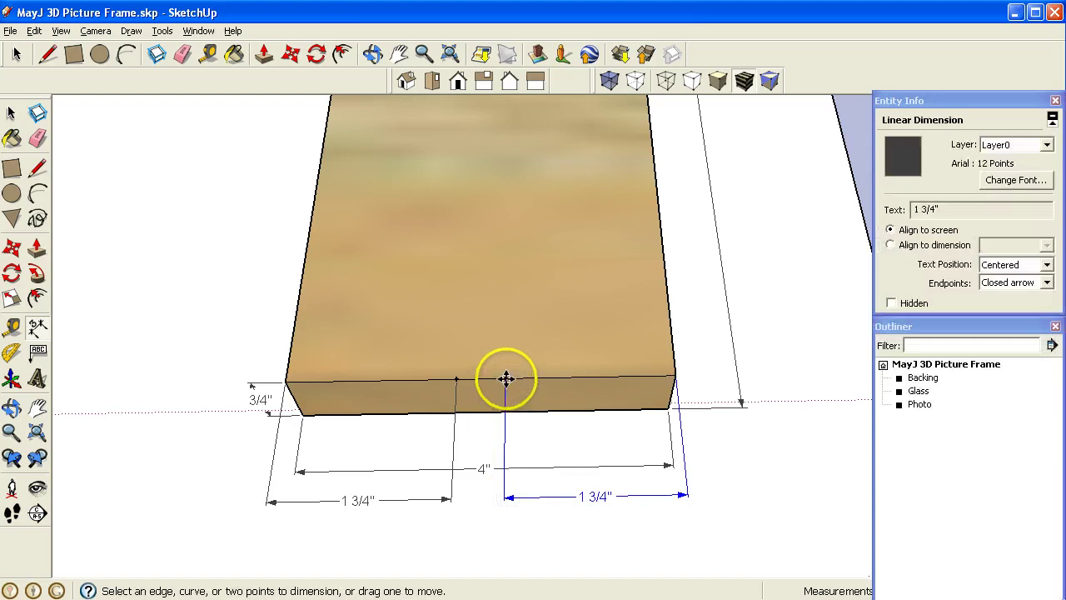
pyautogui.click(456, 379)
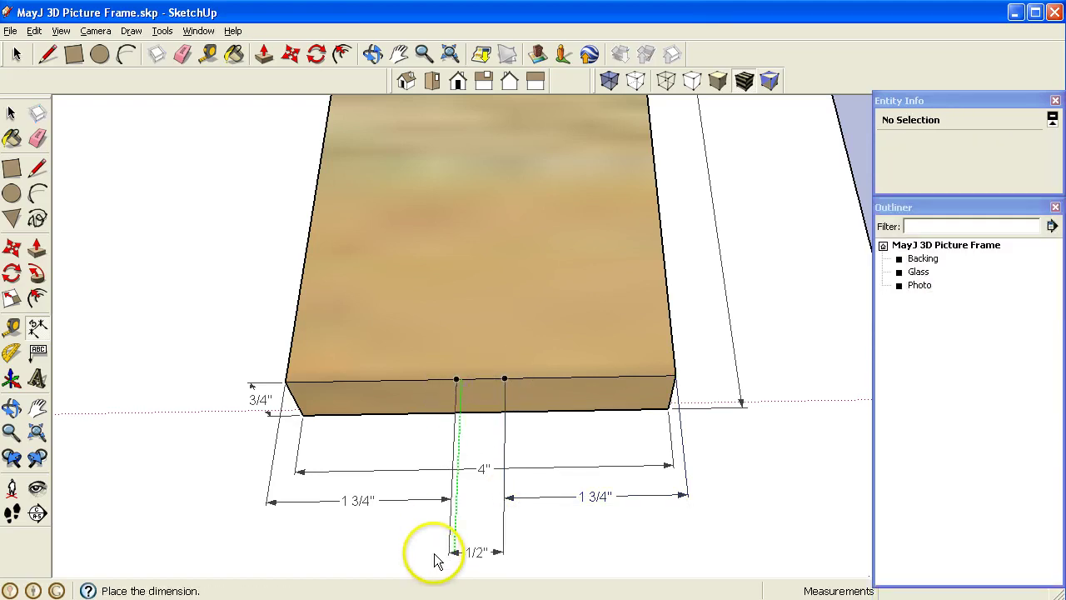
pyautogui.click(434, 553)
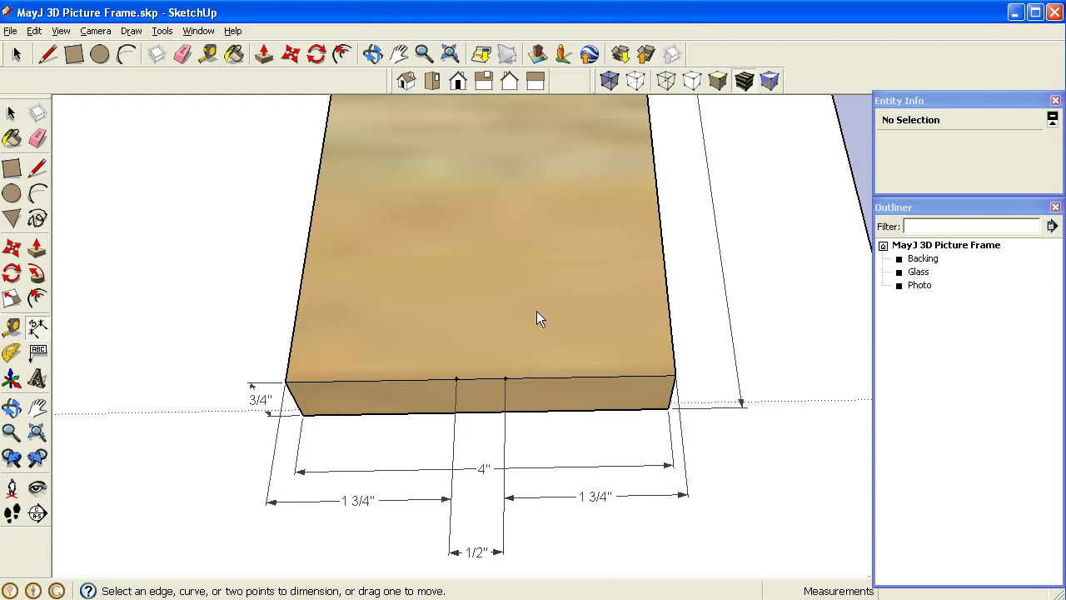
# Return the view to the blue frame panel's lower border
pyautogui.moveTo(537, 316); pyautogui.dragTo(483, 351, button='middle')
pyautogui.click(477, 357)
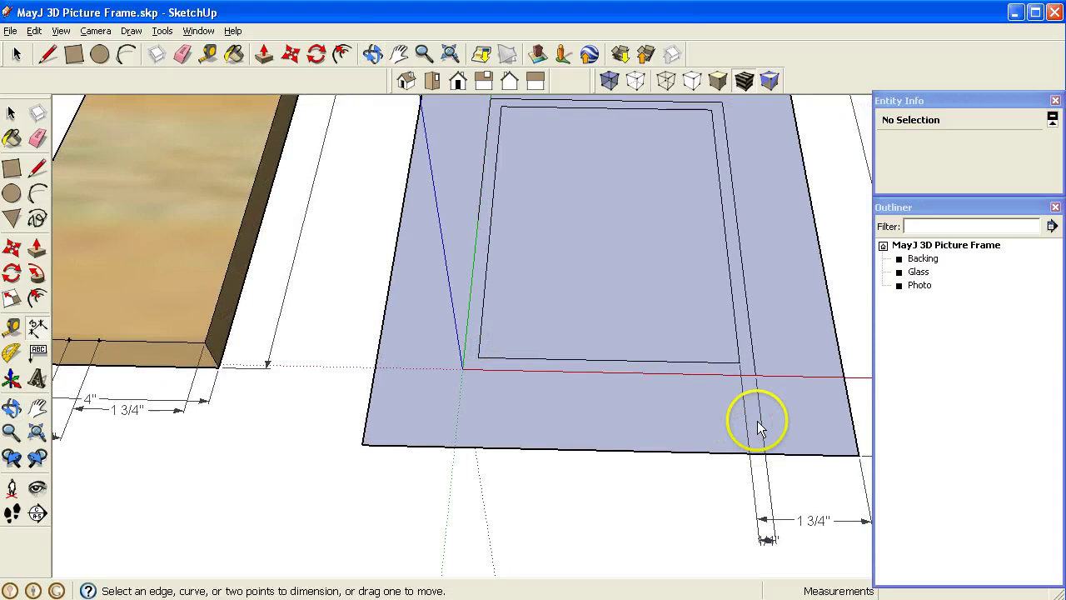
pyautogui.moveTo(758, 428); pyautogui.dragTo(656, 423, button='middle')
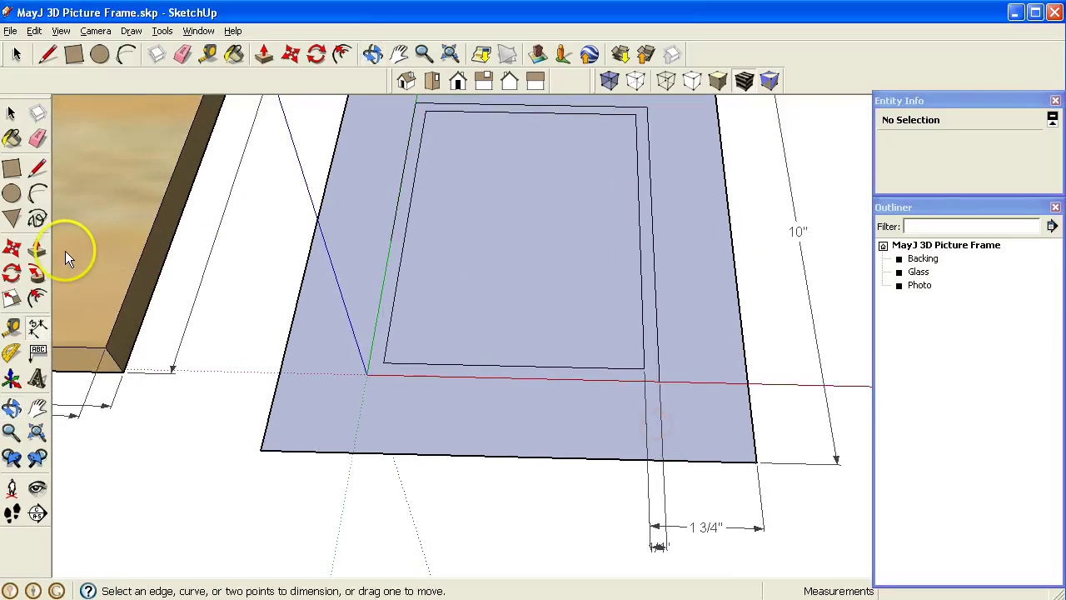
pyautogui.click(38, 138)
# Erase the 1/4", 1 3/4" and 10" dimensions, then select the photo face from a top view
pyautogui.moveTo(630, 519); pyautogui.dragTo(753, 510)
pyautogui.click(796, 236)
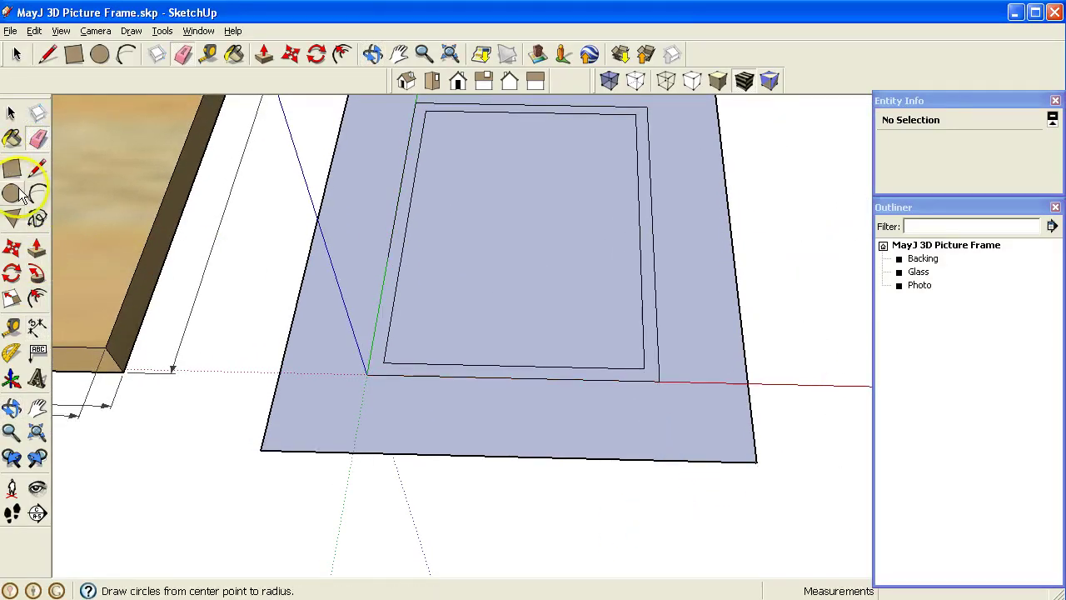
pyautogui.click(37, 167)
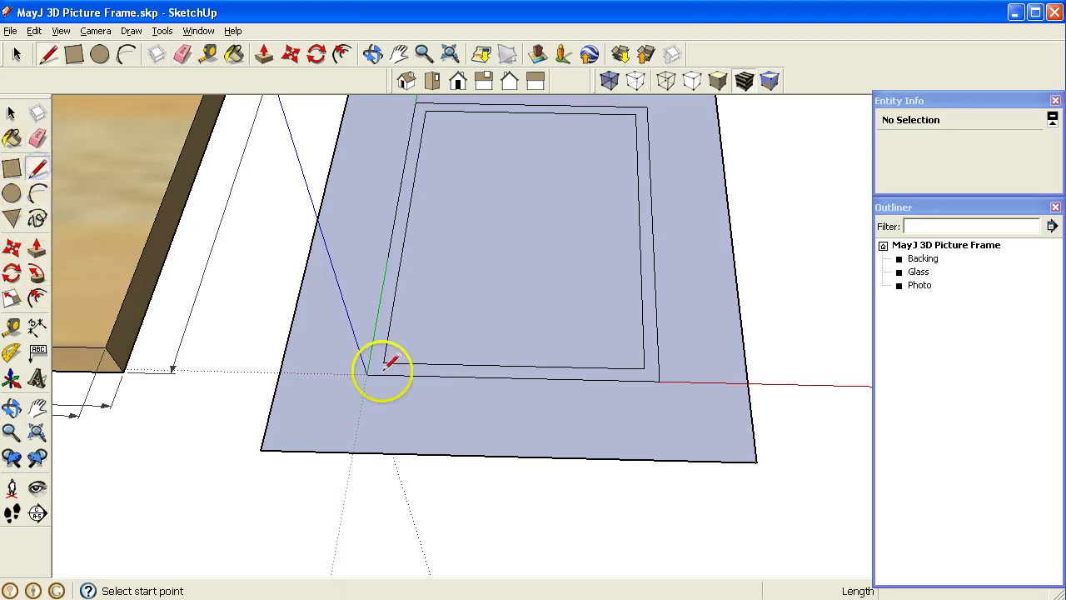
pyautogui.moveTo(691, 435)
pyautogui.mouseDown(button='middle')
pyautogui.moveTo(655, 347)
pyautogui.moveTo(631, 376)
pyautogui.mouseUp(button='middle')
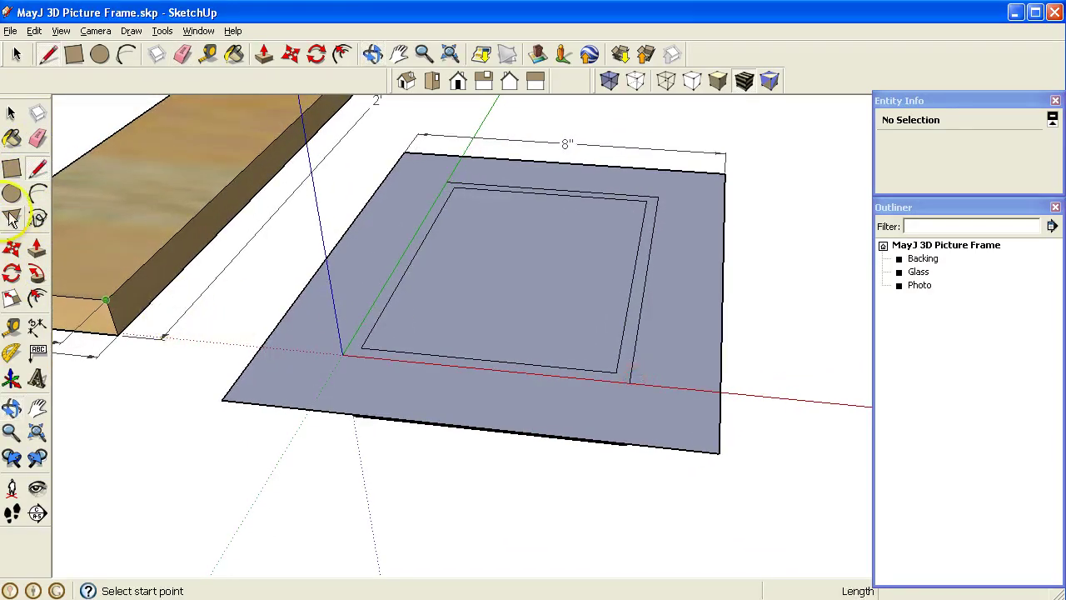
pyautogui.click(12, 112)
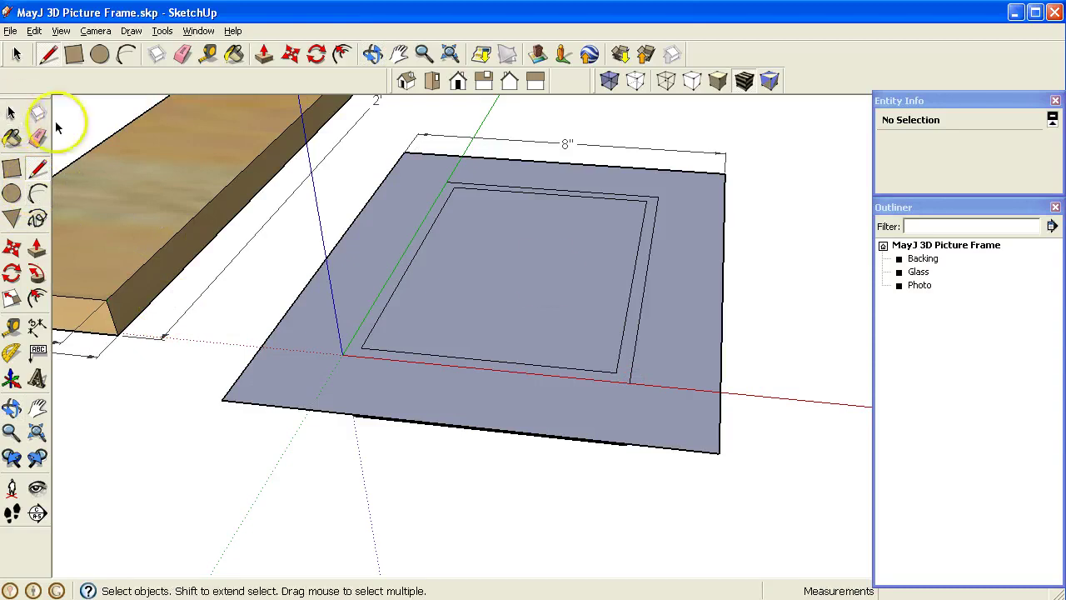
pyautogui.click(547, 278)
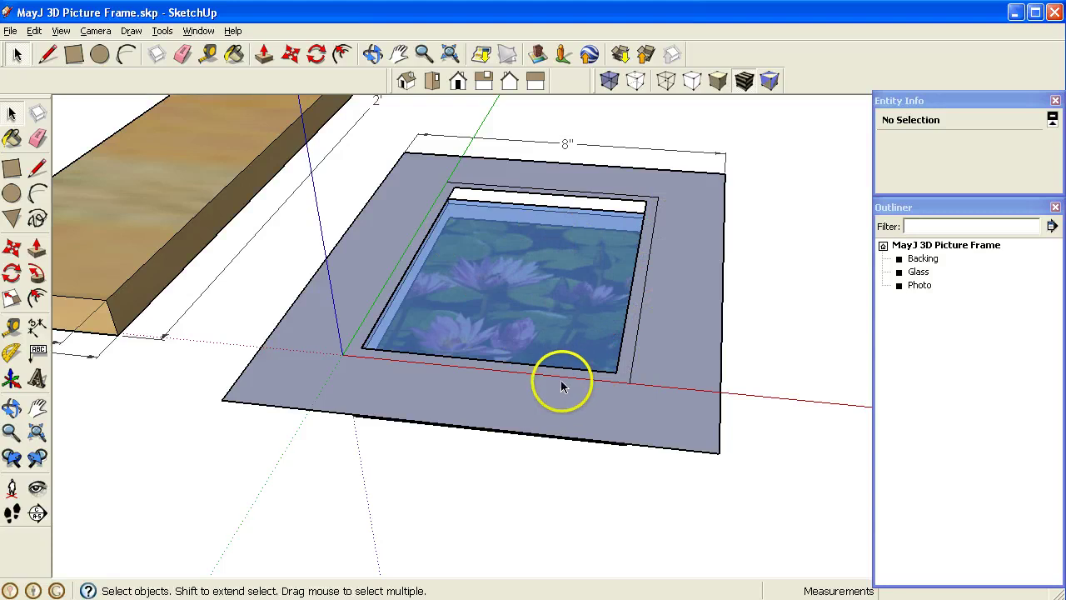
# Pull the frame face up into a 3/4" thick block and push the inner ledge down 3/4"
pyautogui.click(37, 247)
pyautogui.moveTo(685, 372); pyautogui.dragTo(276, 406)
pyautogui.click(276, 405)
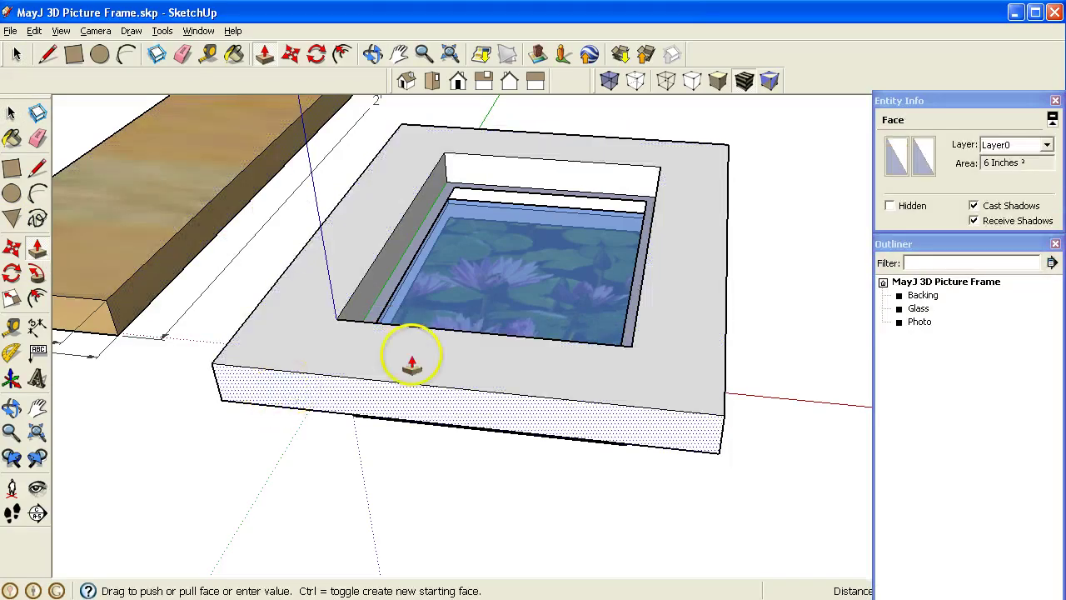
pyautogui.click(563, 327)
pyautogui.click(417, 241)
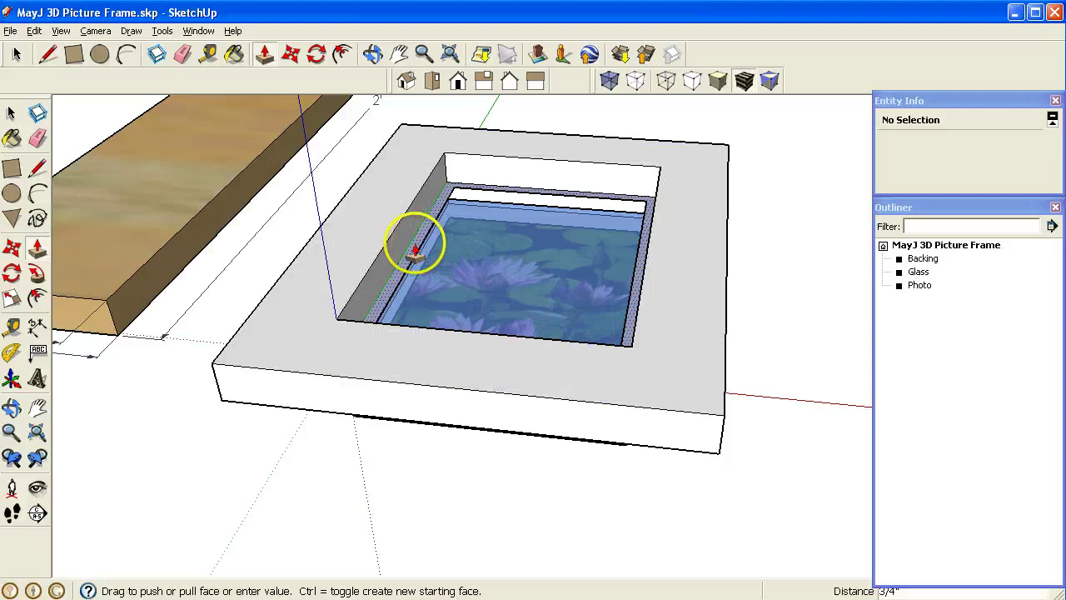
pyautogui.click(419, 440)
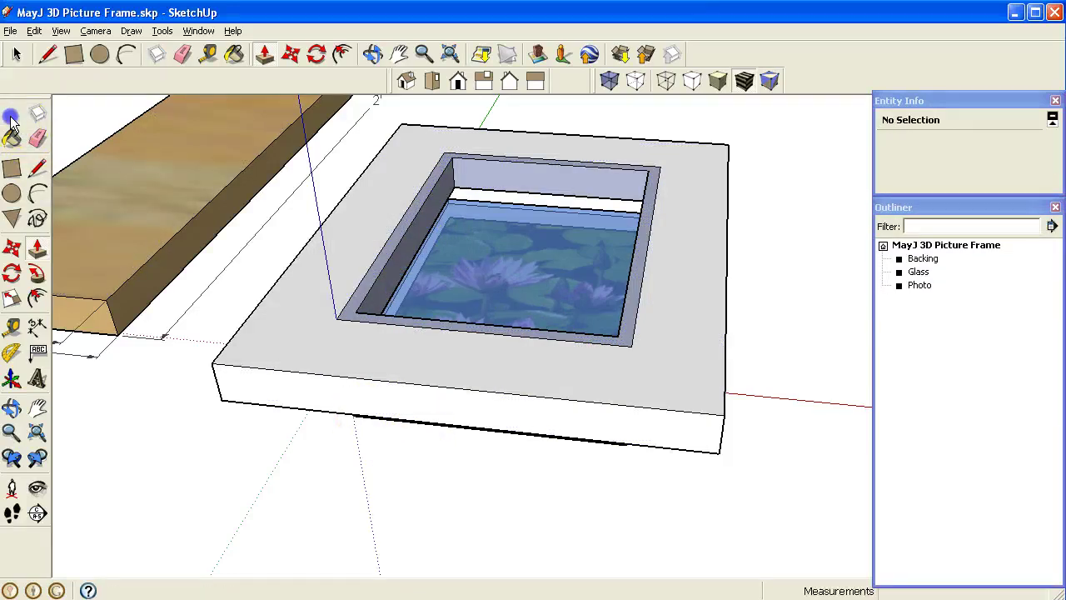
# Orbit beneath the frame to view its back, briefly checking the panel list
pyautogui.click(11, 113)
pyautogui.moveTo(488, 494); pyautogui.dragTo(505, 249, button='middle')
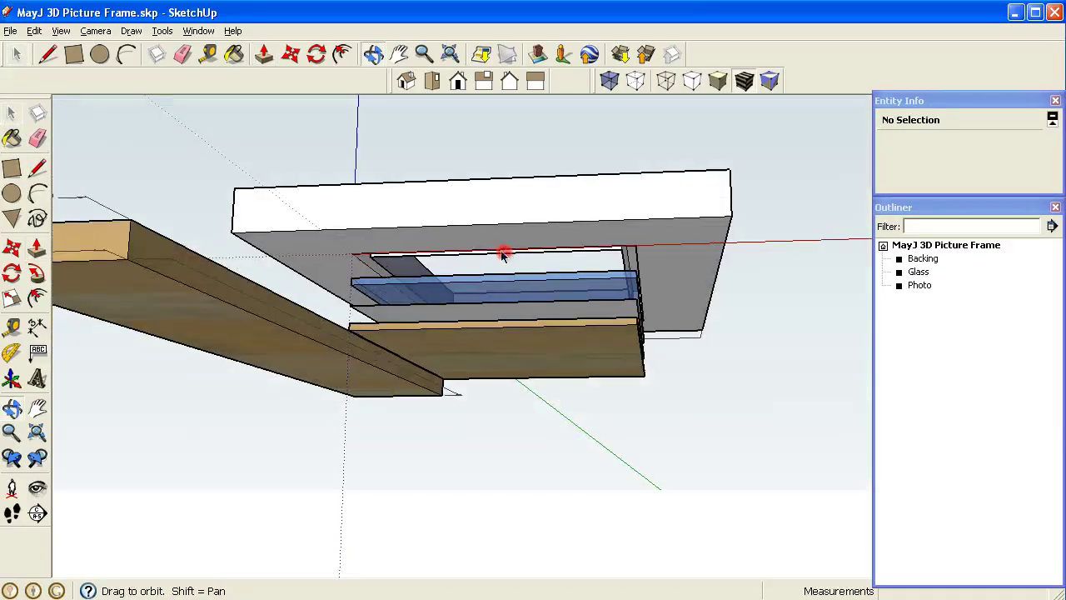
pyautogui.scroll(6, 383, 280)
pyautogui.moveTo(383, 283); pyautogui.dragTo(354, 261, button='middle')
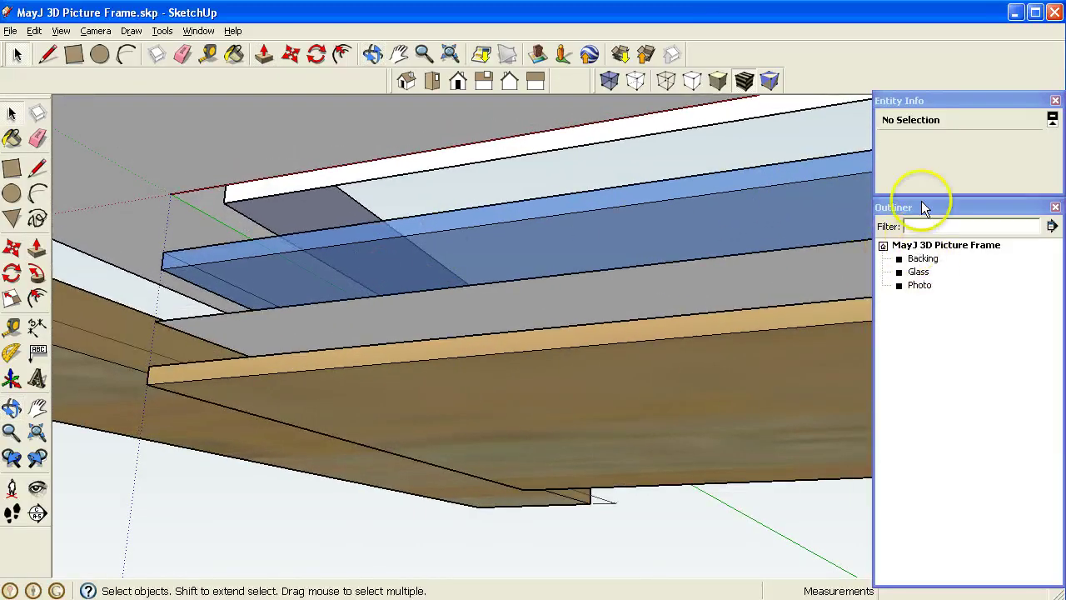
pyautogui.click(198, 31)
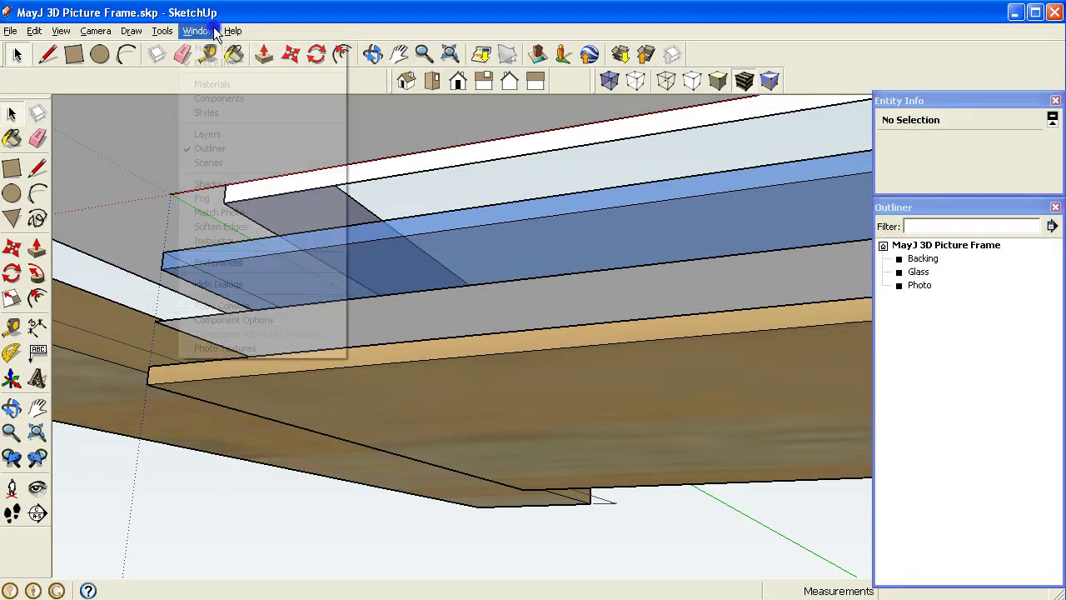
pyautogui.click(979, 348)
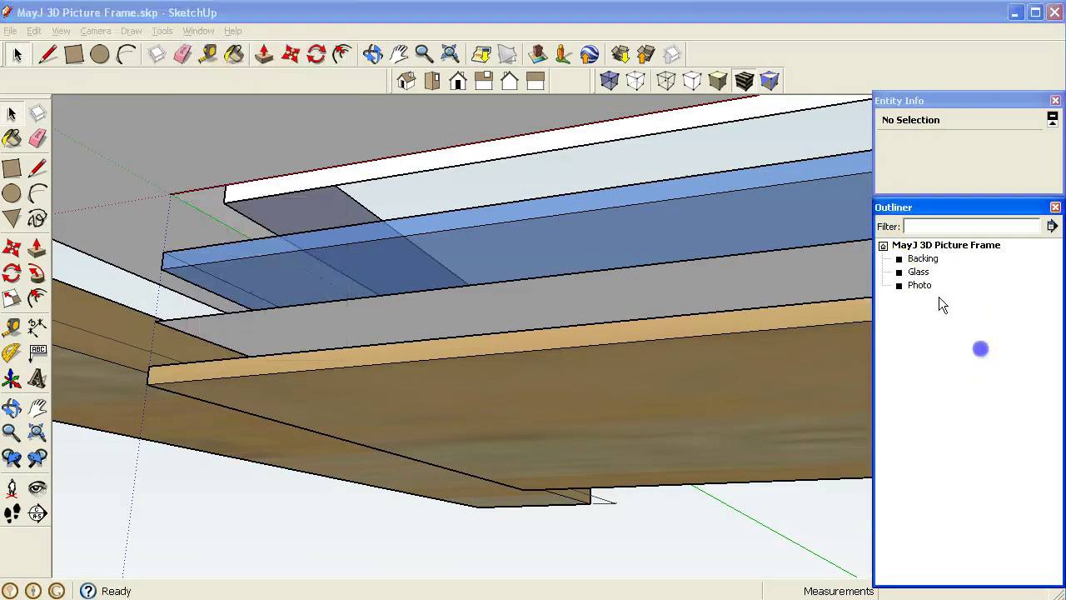
# Hide the Glass group, then the Backing and Photo groups, from their context menus
pyautogui.click(756, 183)
pyautogui.rightClick(756, 181)
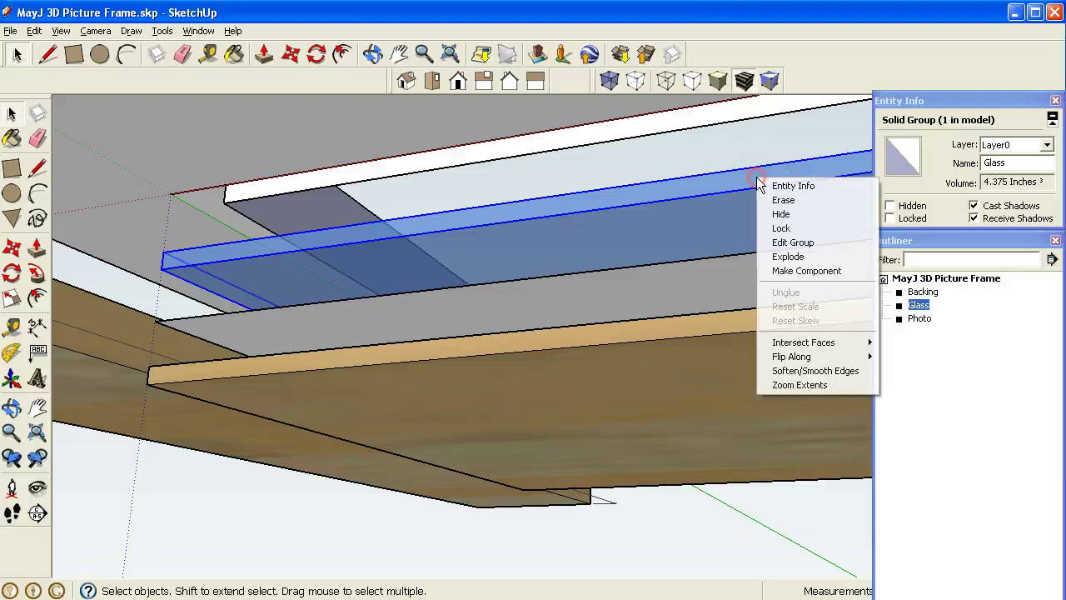
pyautogui.click(779, 214)
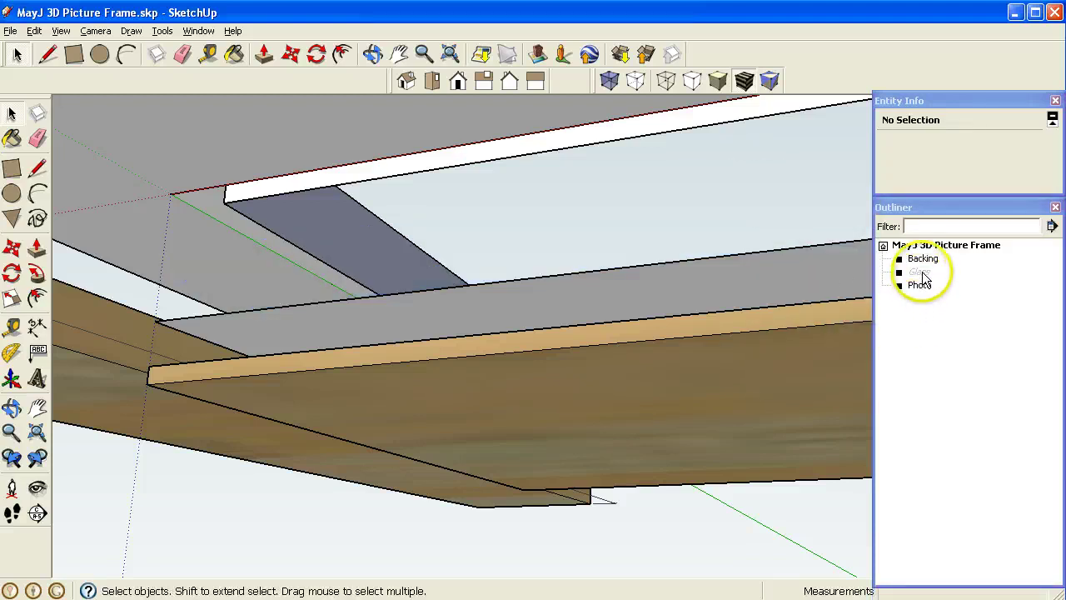
pyautogui.rightClick(920, 260)
pyautogui.click(946, 295)
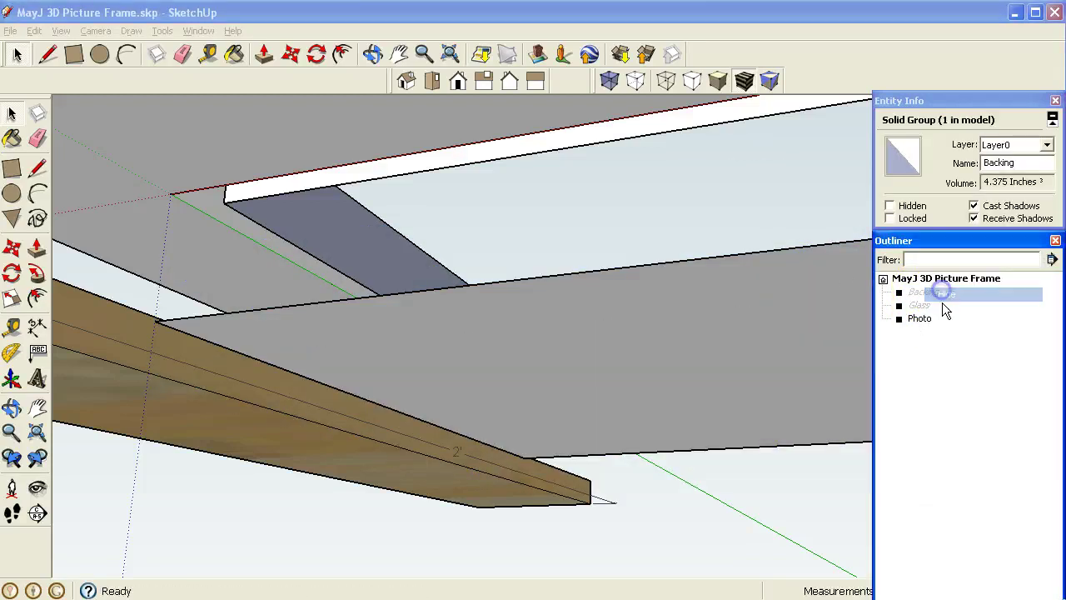
pyautogui.rightClick(920, 288)
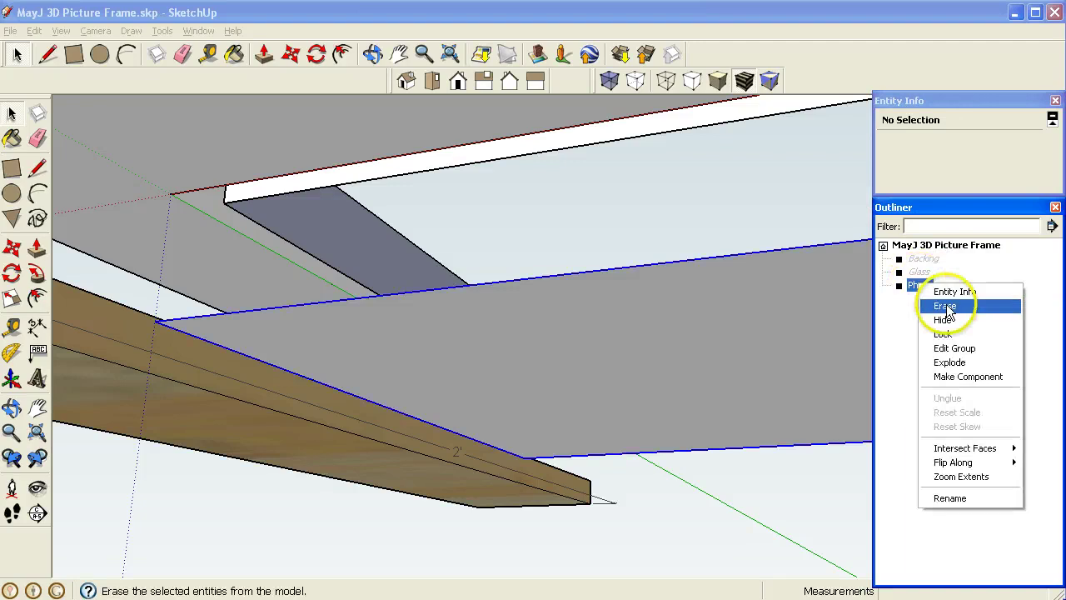
pyautogui.click(924, 323)
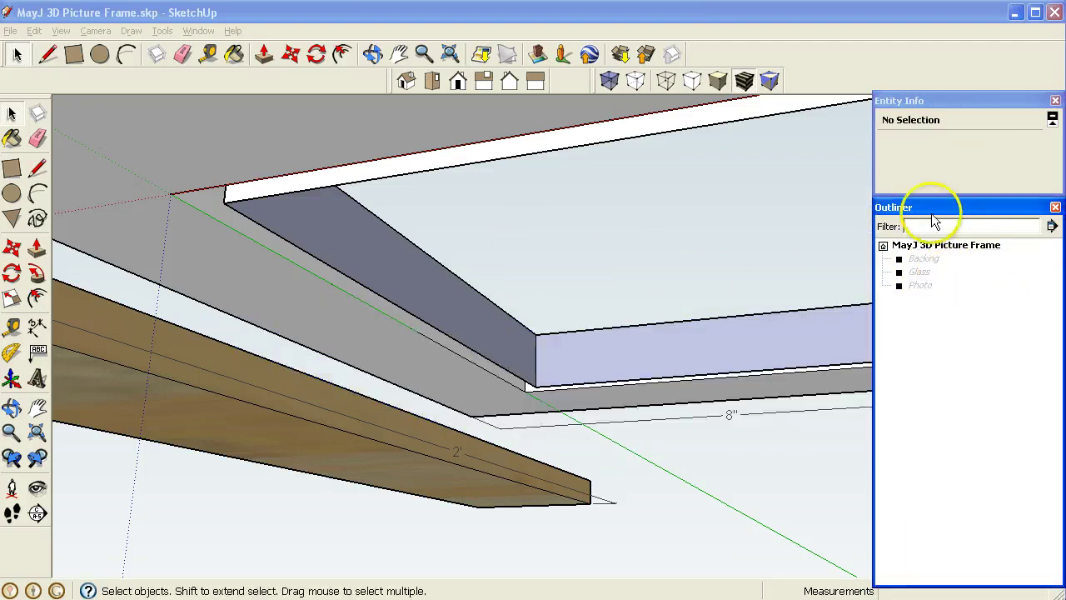
# Draw a diagonal line across the ledge corner from the frame's outer corner to its inner corner
pyautogui.press('o')
pyautogui.moveTo(736, 256); pyautogui.dragTo(752, 238)
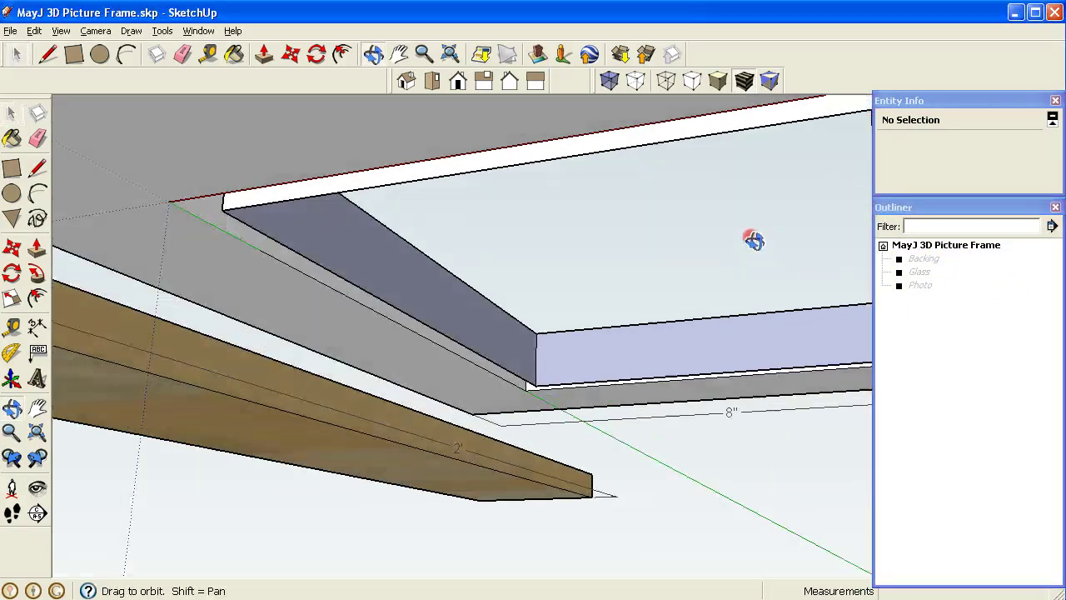
pyautogui.press('space')
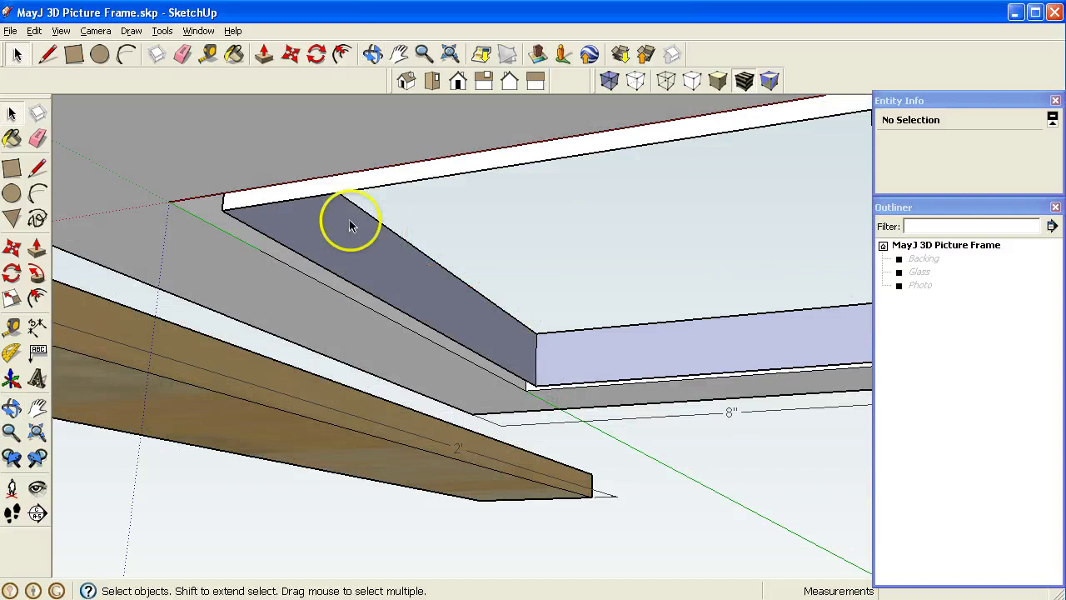
pyautogui.moveTo(378, 239); pyautogui.dragTo(476, 323, button='middle')
pyautogui.click(240, 187)
pyautogui.click(46, 164)
pyautogui.click(387, 249)
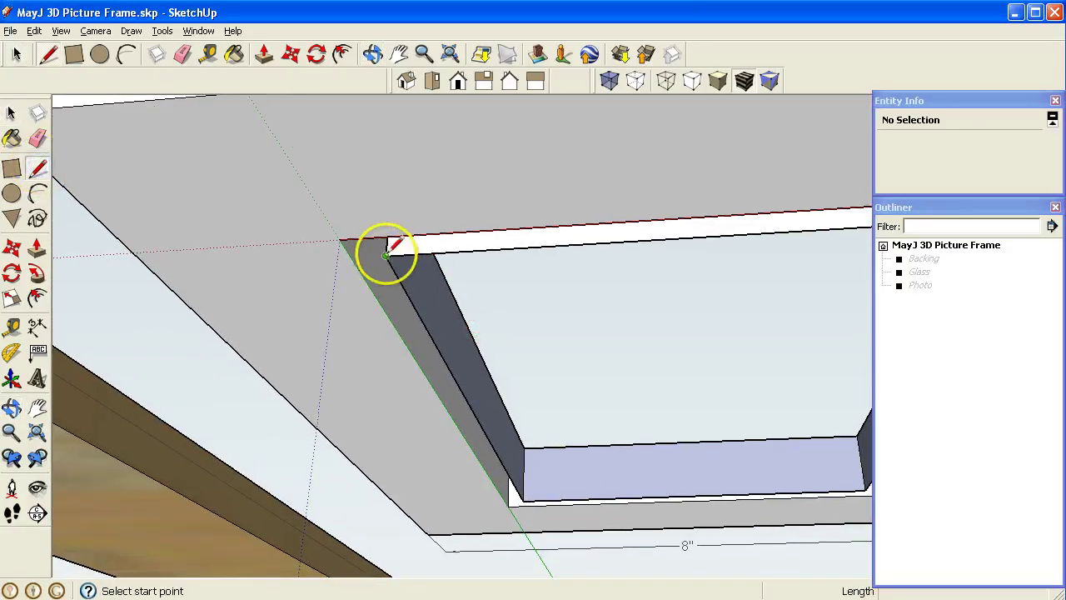
pyautogui.click(614, 243)
pyautogui.keyDown('shift'); pyautogui.moveTo(757, 245); pyautogui.dragTo(446, 266, button='middle'); pyautogui.keyUp('shift')
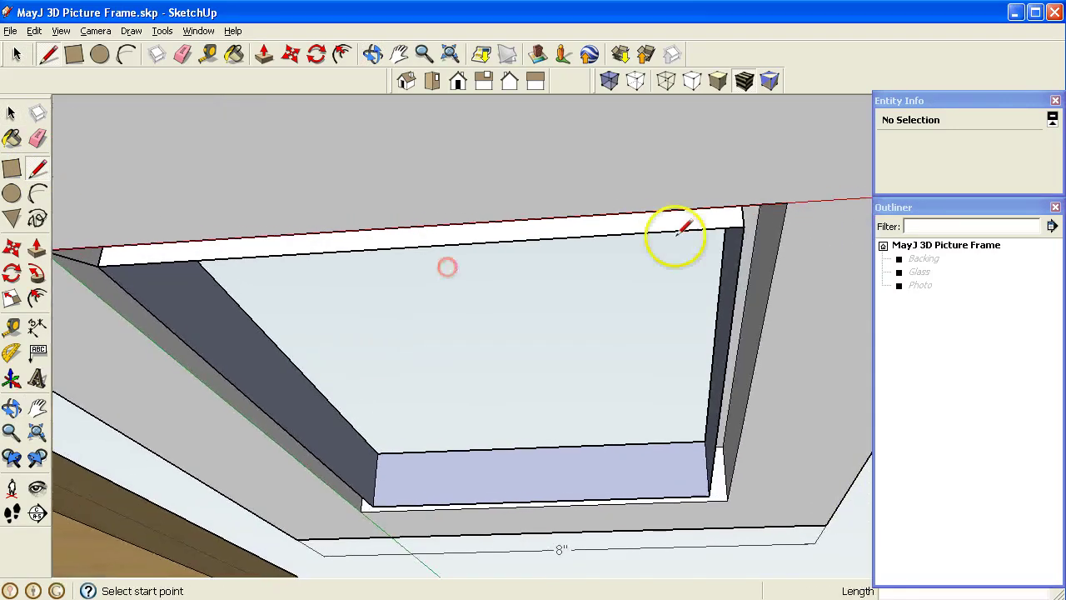
pyautogui.click(788, 204)
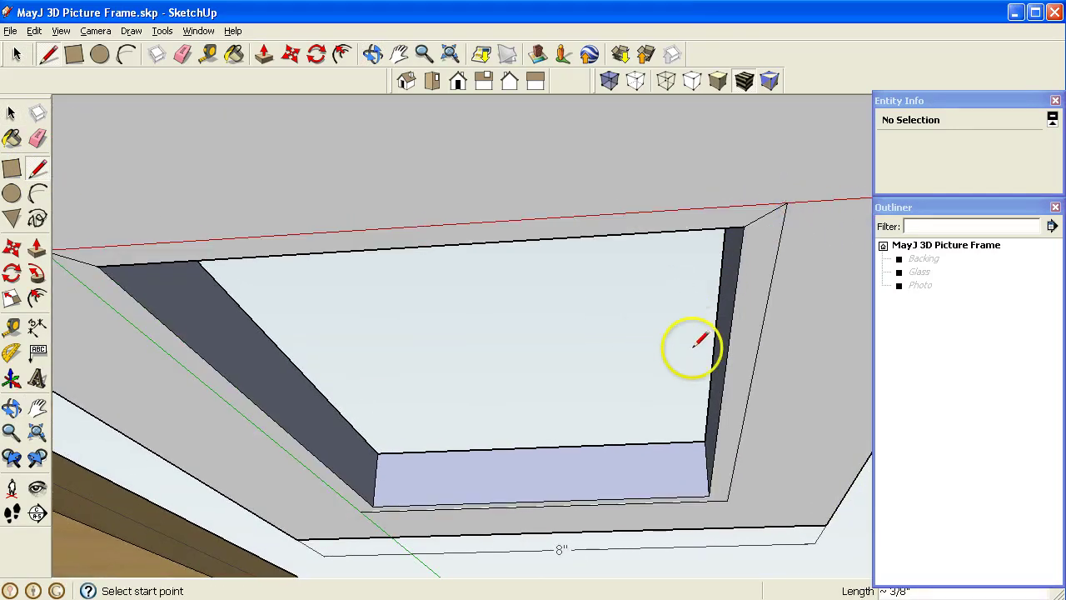
pyautogui.moveTo(629, 324); pyautogui.dragTo(614, 355, button='middle')
pyautogui.moveTo(736, 392); pyautogui.dragTo(730, 427)
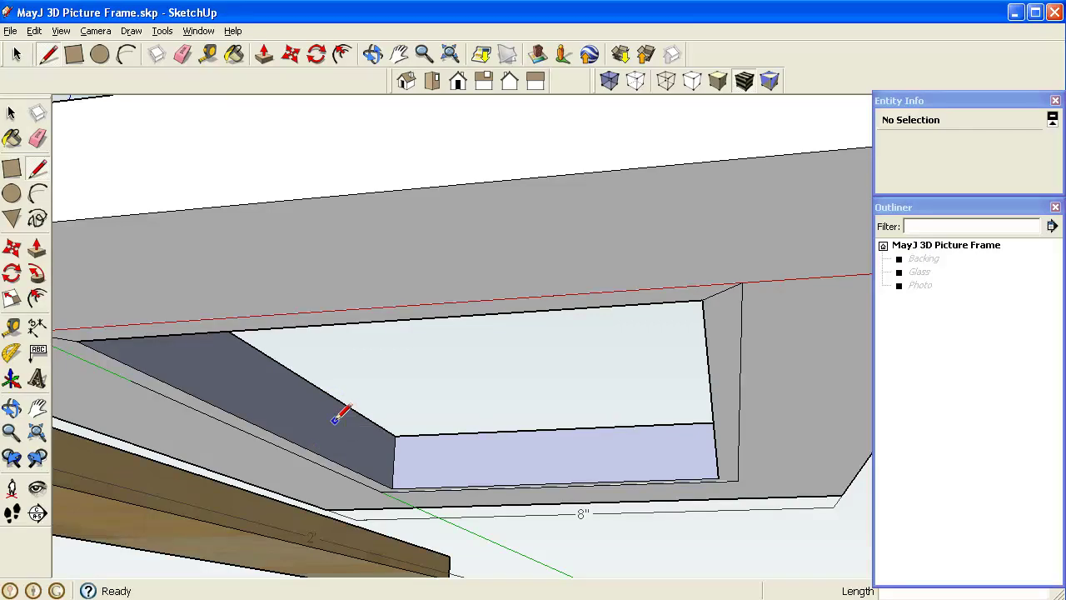
# Push the left and bottom ledge faces 1/2" deeper, then look down into the frame
pyautogui.click(36, 247)
pyautogui.click(294, 430)
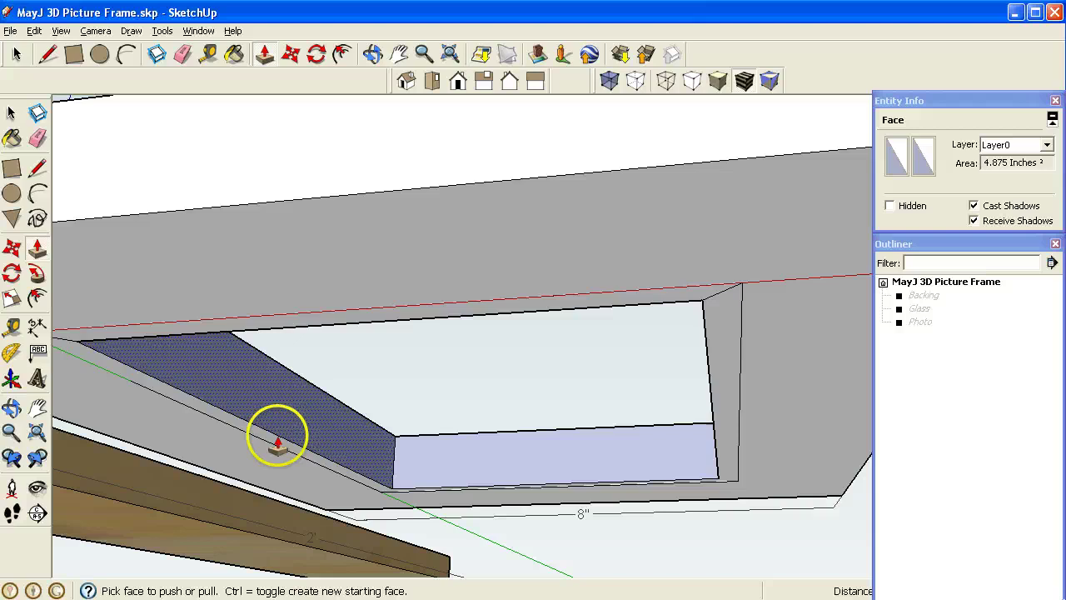
pyautogui.moveTo(271, 449)
pyautogui.mouseDown()
pyautogui.moveTo(273, 420)
pyautogui.moveTo(291, 440)
pyautogui.moveTo(350, 420)
pyautogui.mouseUp()
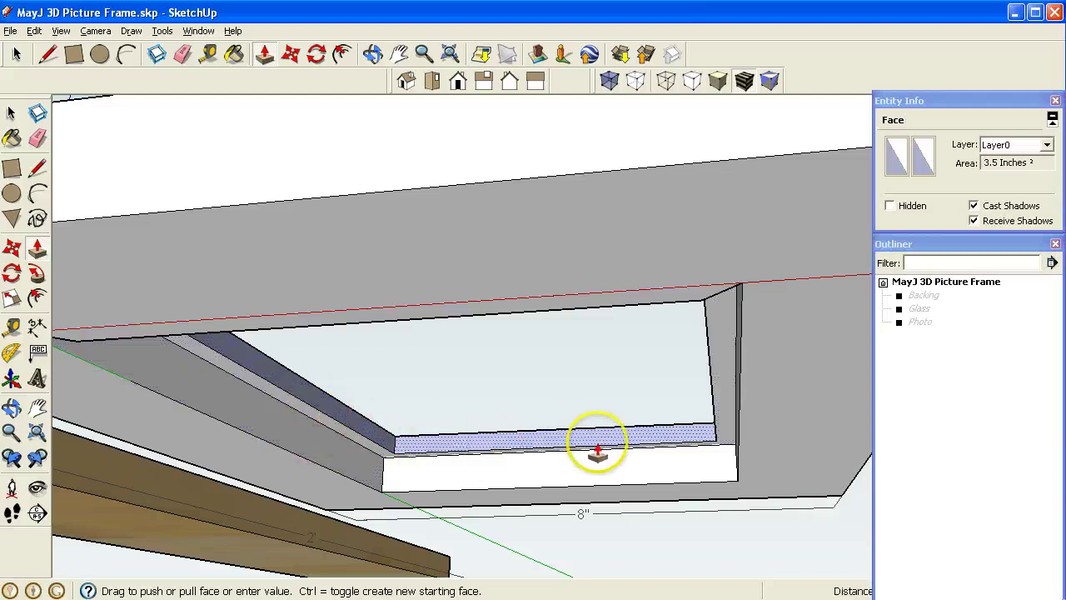
pyautogui.click(382, 491)
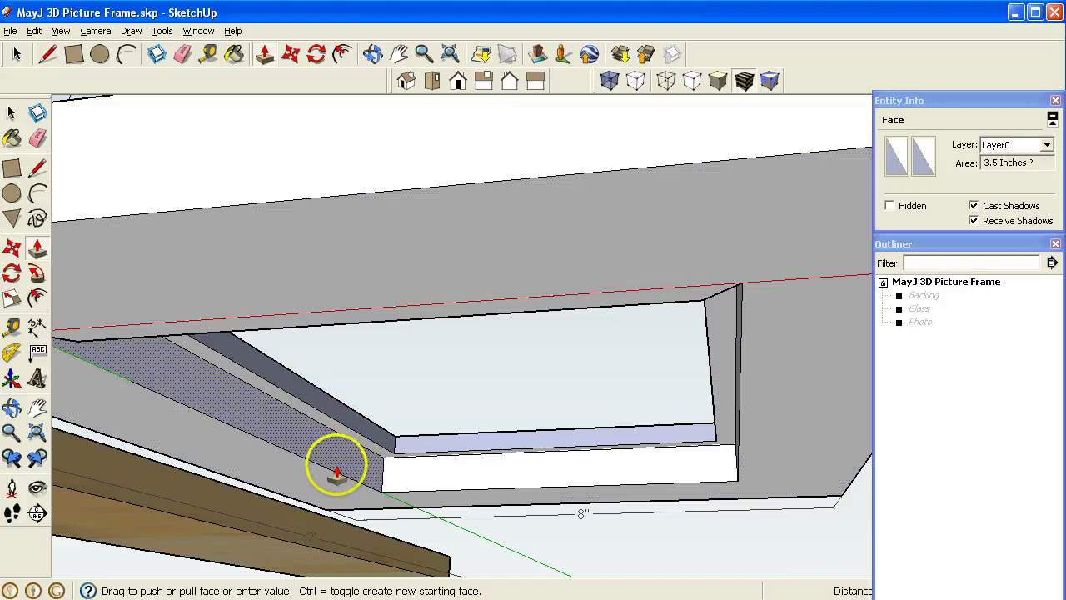
pyautogui.click(396, 433)
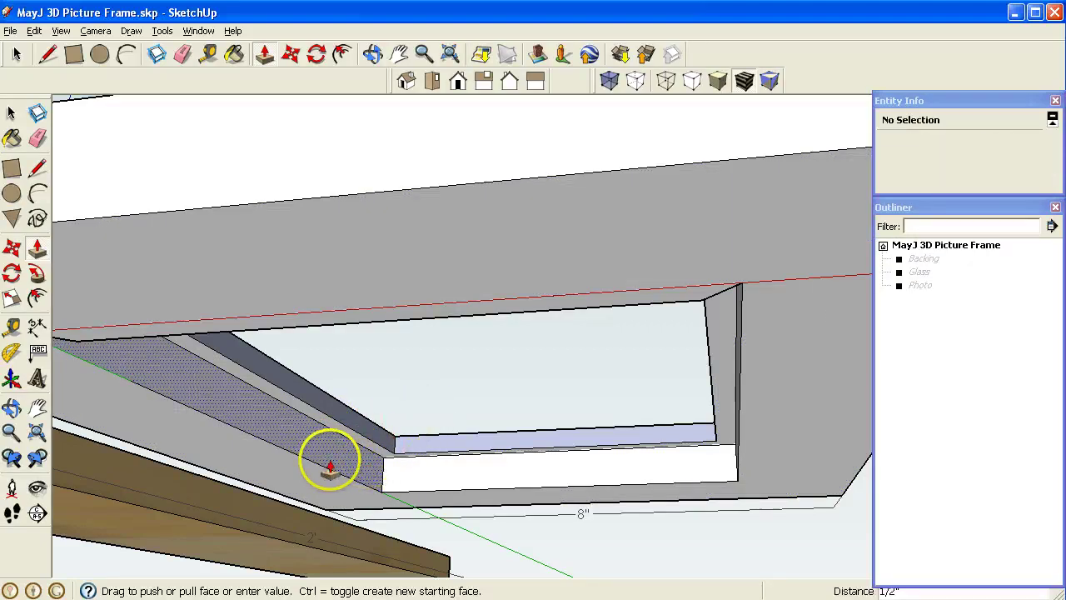
pyautogui.click(329, 459)
pyautogui.moveTo(405, 381); pyautogui.dragTo(479, 500, button='middle')
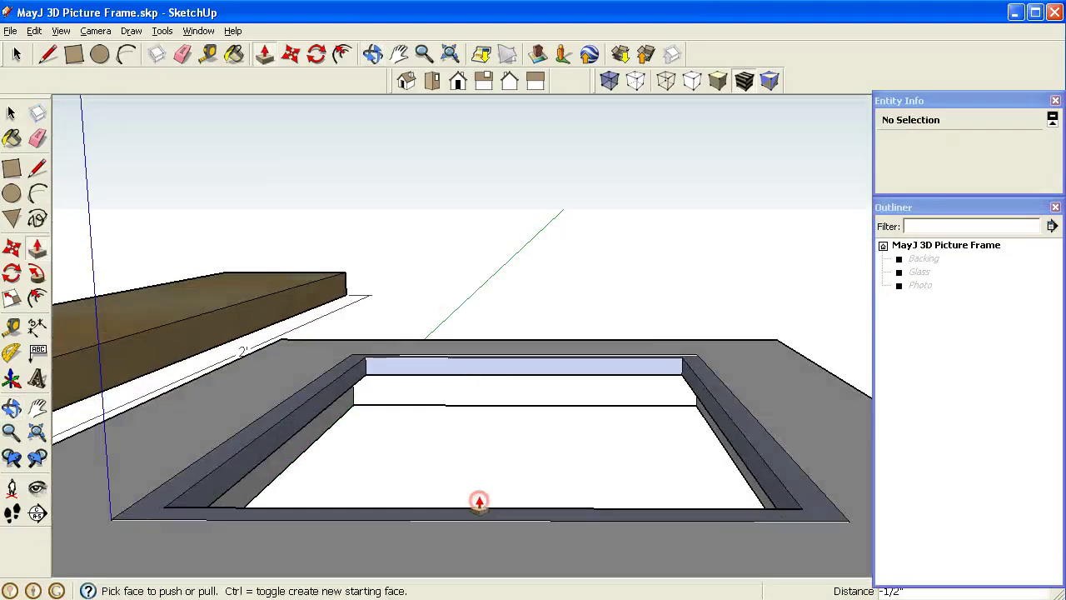
pyautogui.scroll(-3, 466, 466)
pyautogui.moveTo(459, 433); pyautogui.dragTo(379, 472, button='middle')
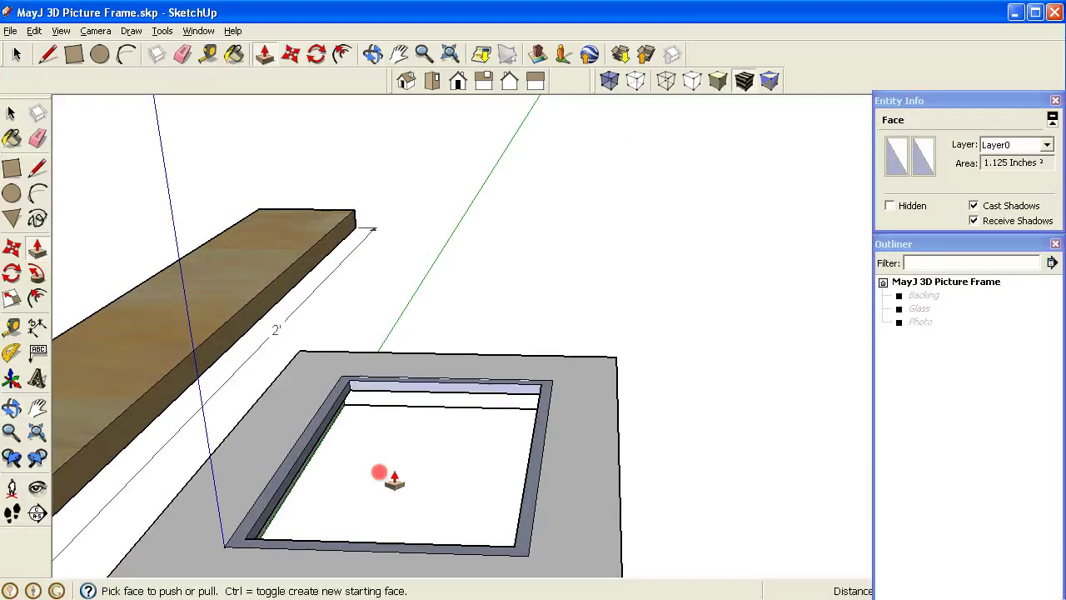
# Erase the stray right, top and bottom inner edges of the opening, leaving only the rabbet step
pyautogui.click(38, 138)
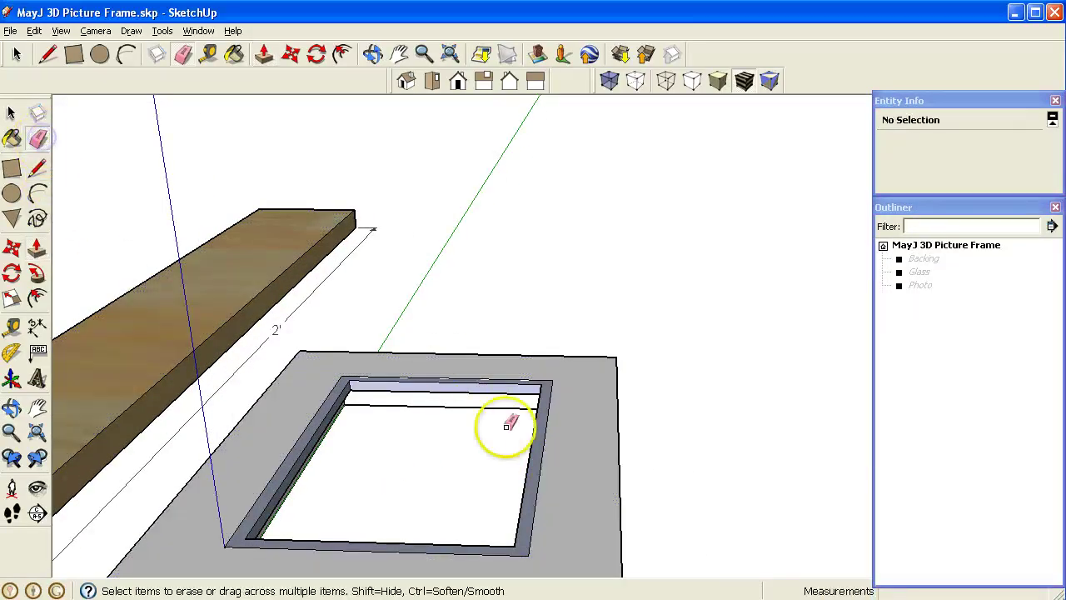
pyautogui.click(545, 448)
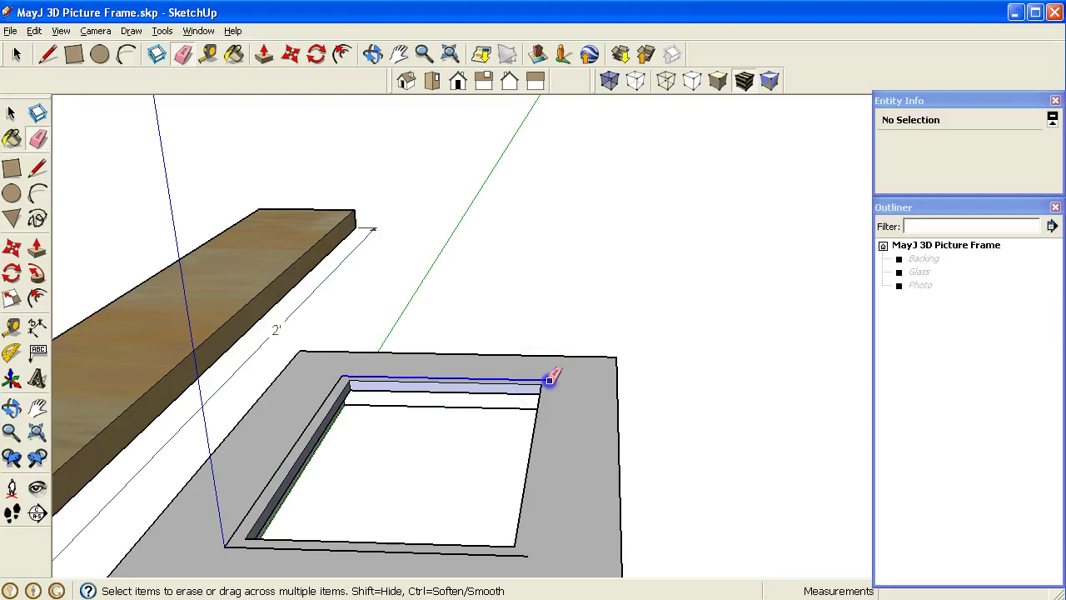
pyautogui.moveTo(550, 380)
pyautogui.mouseDown()
pyautogui.moveTo(309, 423)
pyautogui.moveTo(300, 453)
pyautogui.moveTo(310, 547)
pyautogui.mouseUp()
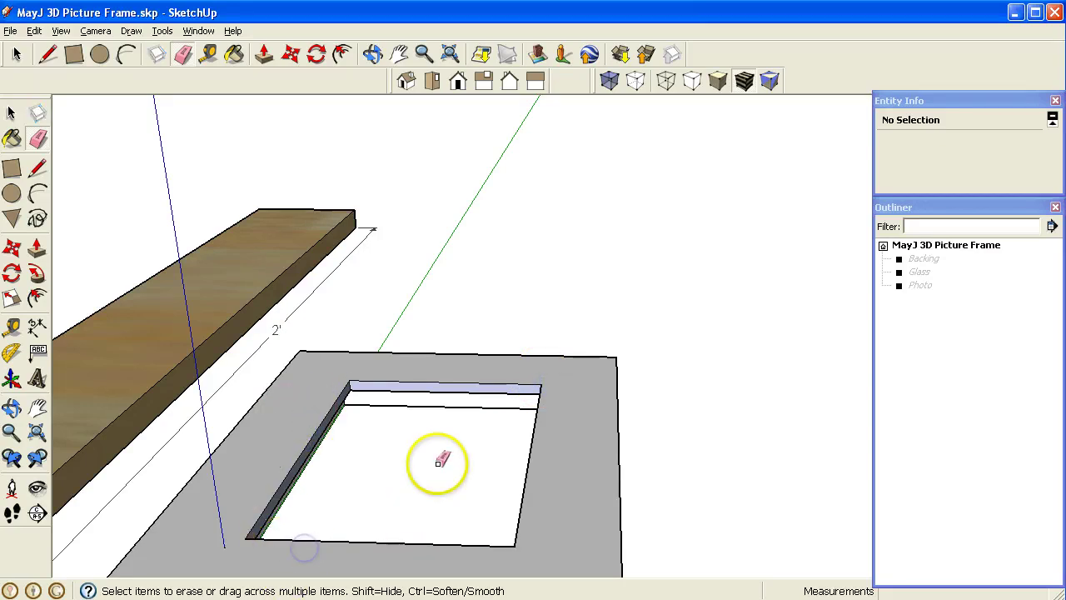
pyautogui.moveTo(436, 462)
pyautogui.mouseDown(button='middle')
pyautogui.moveTo(400, 453)
pyautogui.moveTo(316, 375)
pyautogui.moveTo(488, 304)
pyautogui.moveTo(572, 328)
pyautogui.moveTo(481, 321)
pyautogui.moveTo(324, 431)
pyautogui.moveTo(345, 430)
pyautogui.moveTo(419, 370)
pyautogui.mouseUp(button='middle')
pyautogui.moveTo(330, 473)
pyautogui.mouseDown(button='middle')
pyautogui.moveTo(399, 428)
pyautogui.moveTo(376, 478)
pyautogui.moveTo(409, 484)
pyautogui.mouseUp(button='middle')
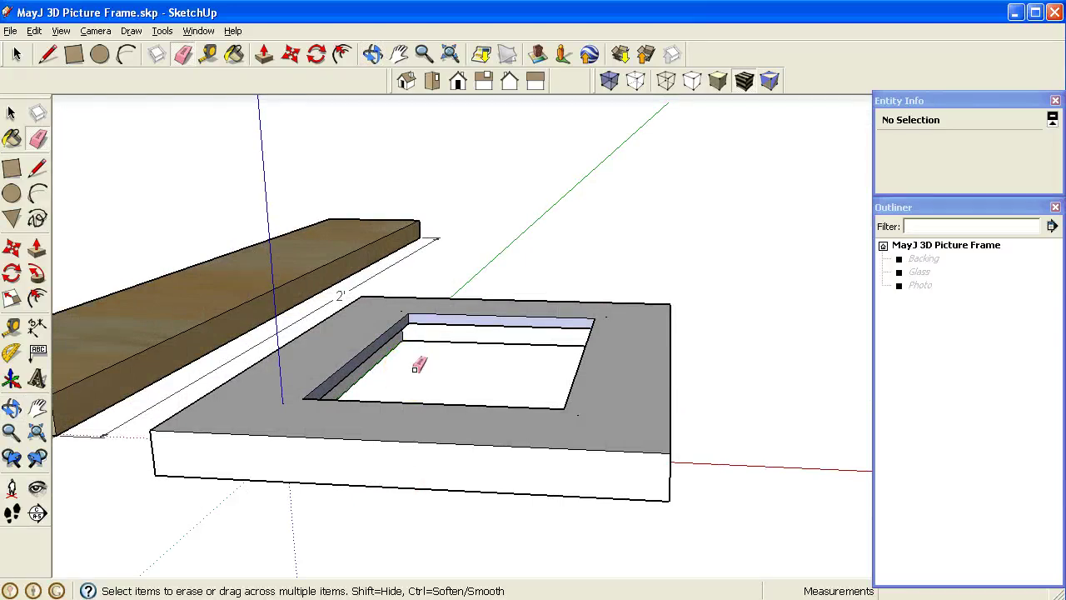
pyautogui.moveTo(412, 400)
pyautogui.mouseDown(button='middle')
pyautogui.moveTo(441, 302)
pyautogui.moveTo(431, 283)
pyautogui.moveTo(392, 448)
pyautogui.moveTo(418, 406)
pyautogui.moveTo(392, 409)
pyautogui.mouseUp(button='middle')
# Dimension the rabbet's 1/2" depth and begin a second dimension at another edge endpoint
pyautogui.scroll(3, 218, 367)
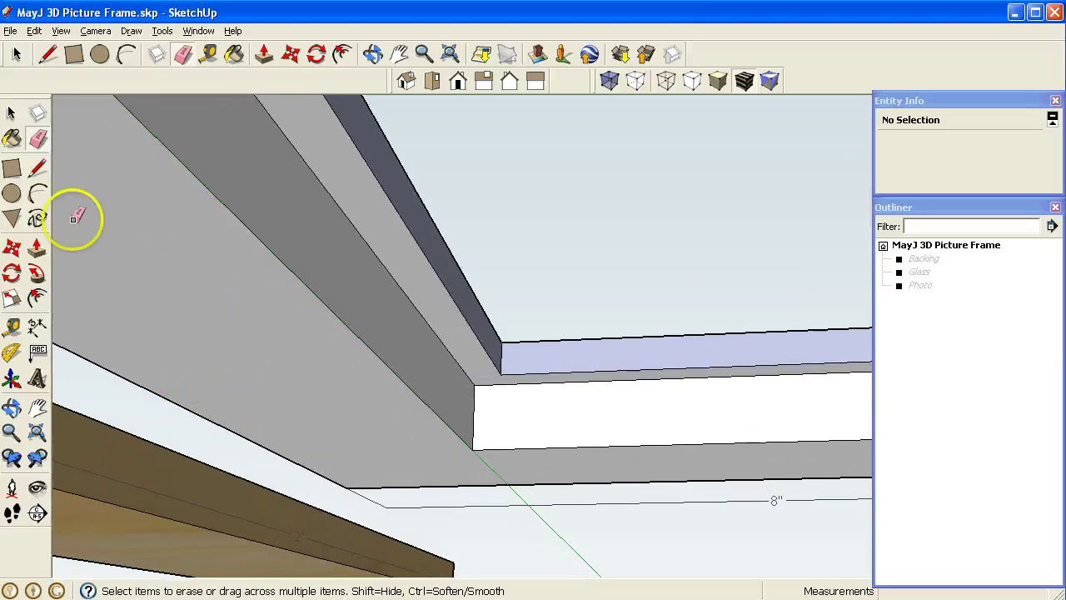
pyautogui.click(37, 327)
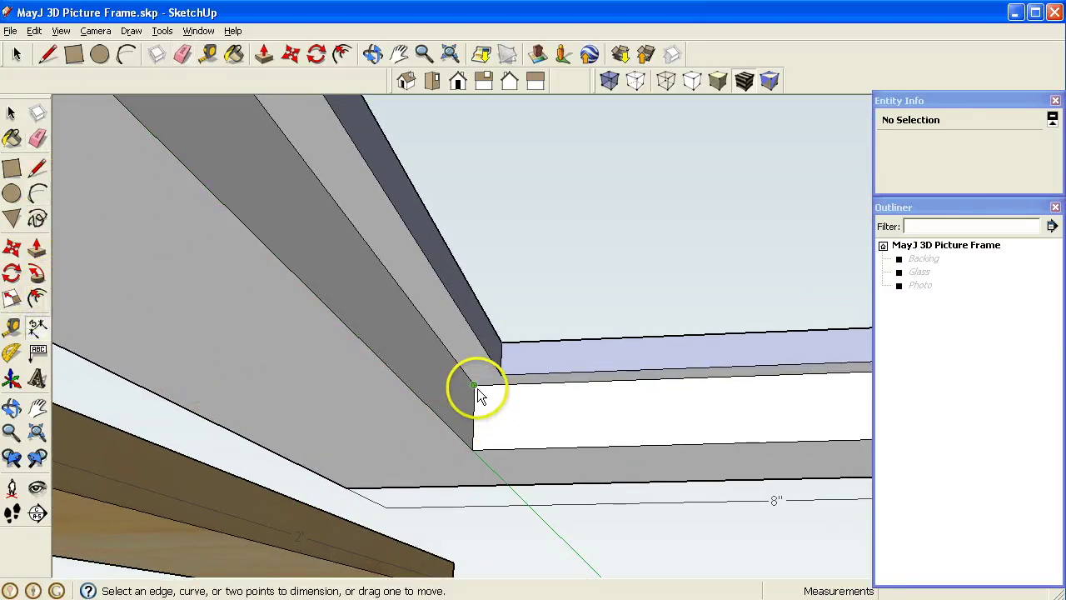
pyautogui.click(473, 385)
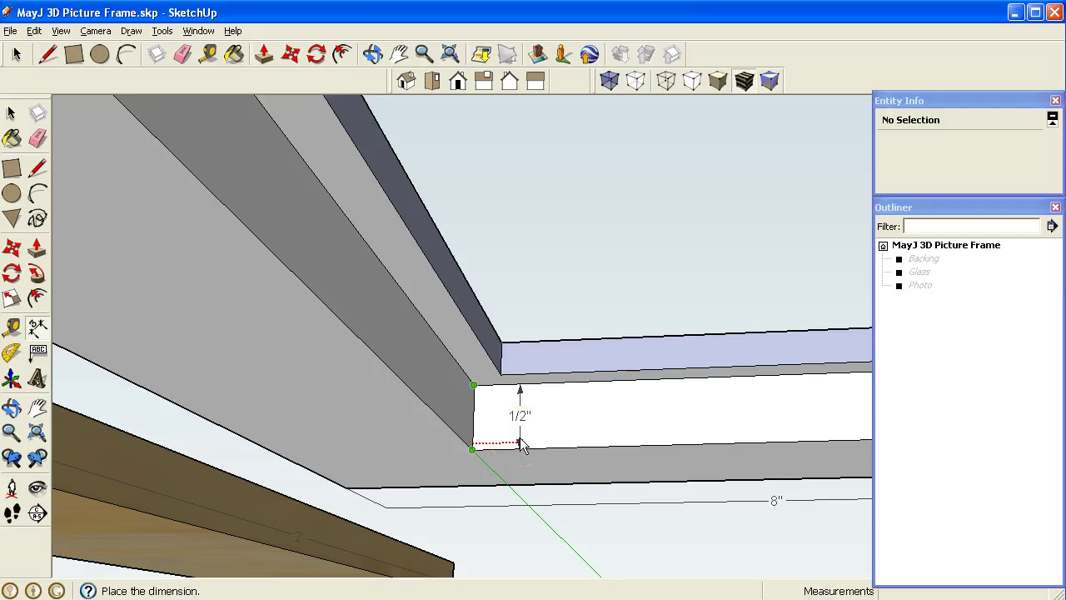
pyautogui.click(486, 408)
pyautogui.moveTo(474, 392); pyautogui.dragTo(491, 379, button='middle')
pyautogui.click(475, 373)
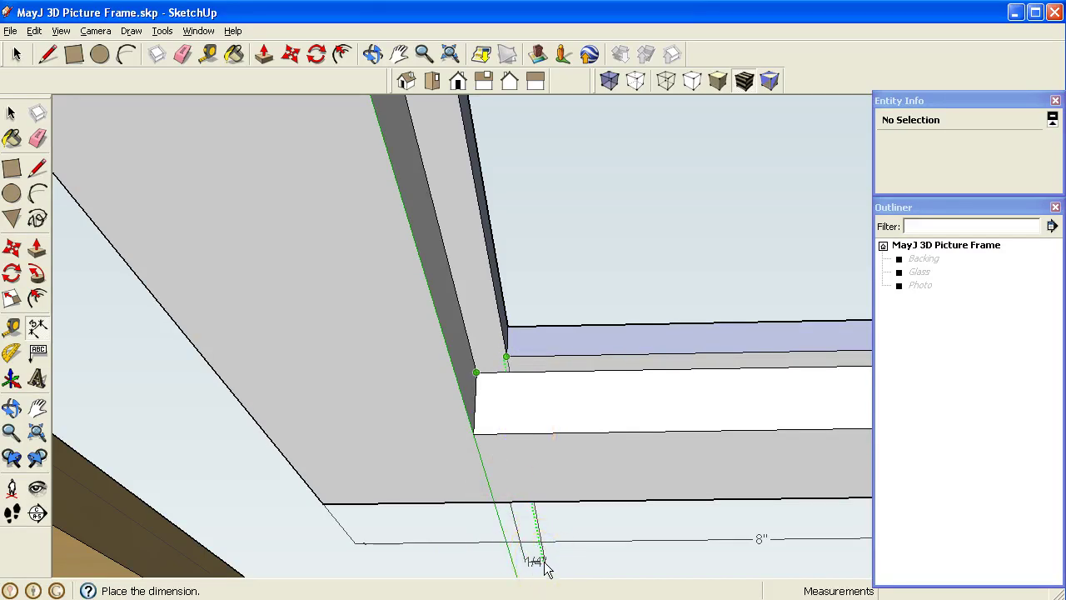
# Cancel the unfinished 1/4" dimension and zoom out to look down on the frame
pyautogui.press('Escape')
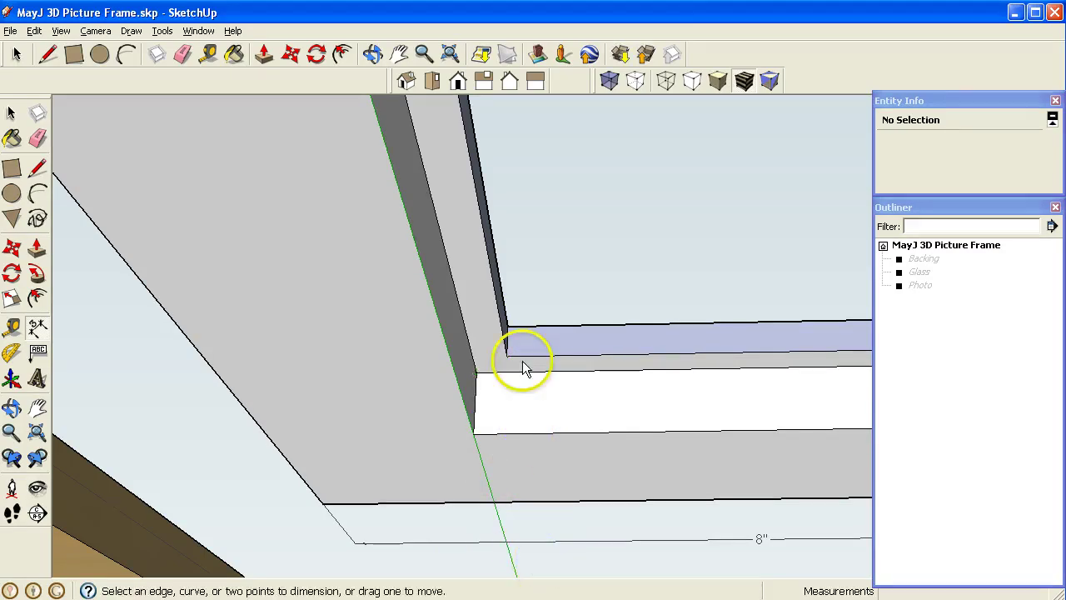
pyautogui.scroll(-3, 475, 409)
pyautogui.scroll(-2, 469, 312)
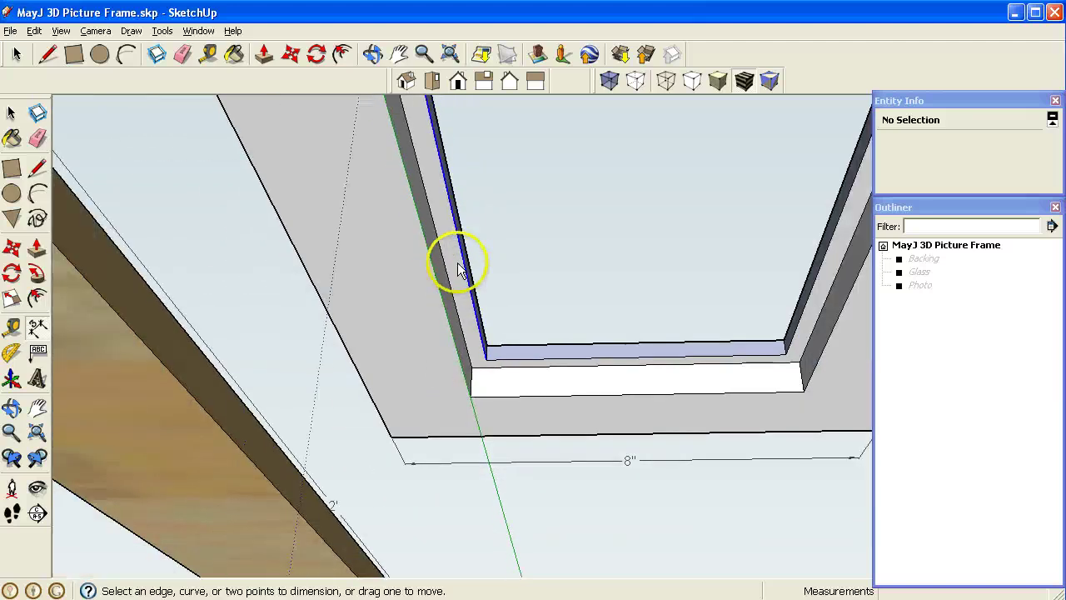
pyautogui.moveTo(452, 262); pyautogui.dragTo(493, 398, button='middle')
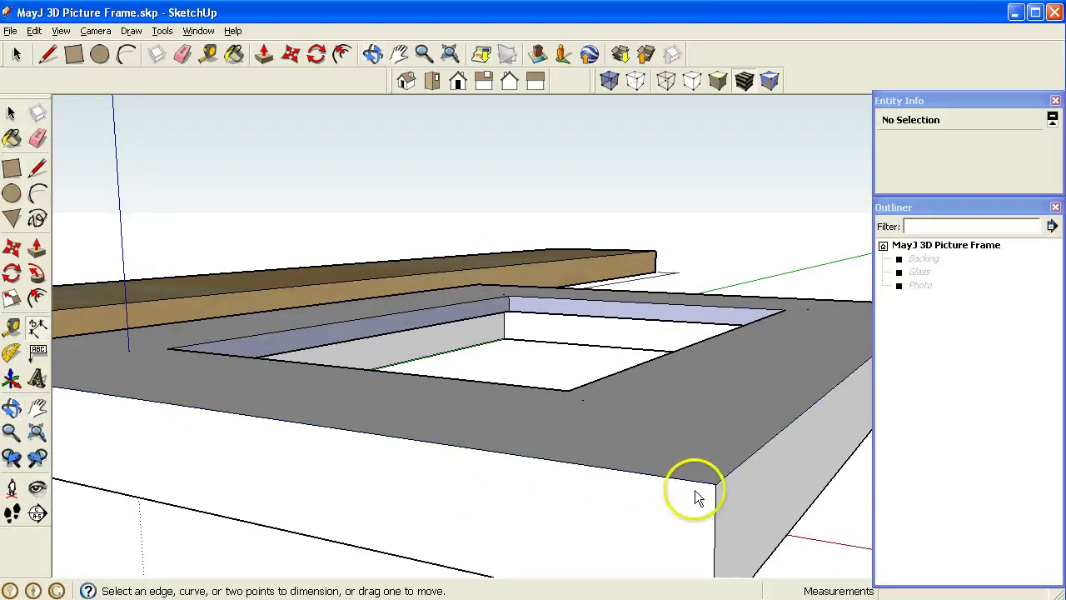
# Turn to the frame's front side and take Tape Measure readings along its top and corner edges
pyautogui.click(660, 477)
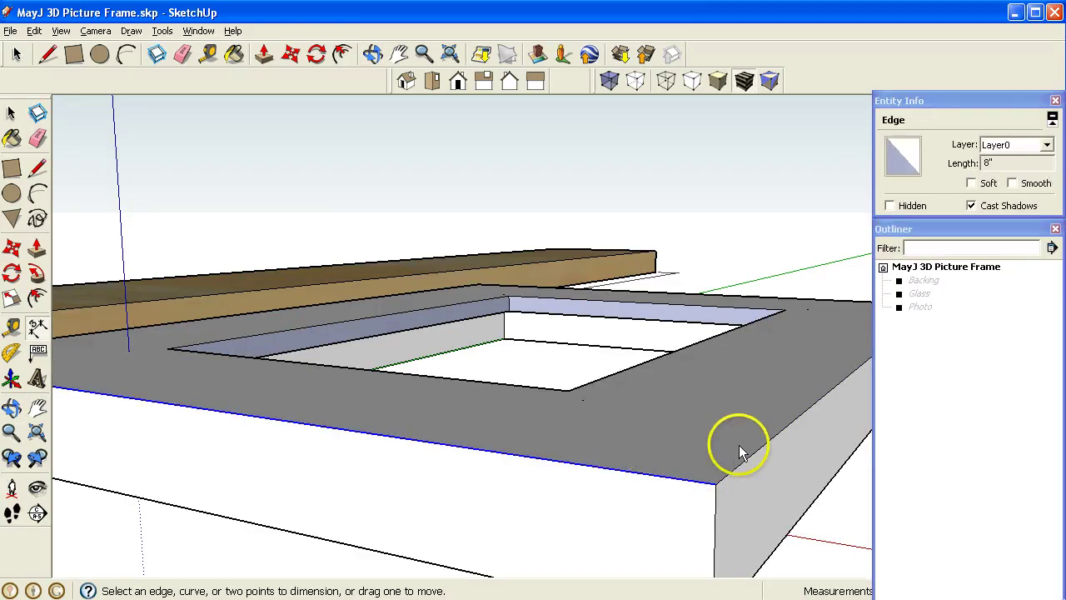
pyautogui.moveTo(697, 441); pyautogui.dragTo(666, 388, button='middle')
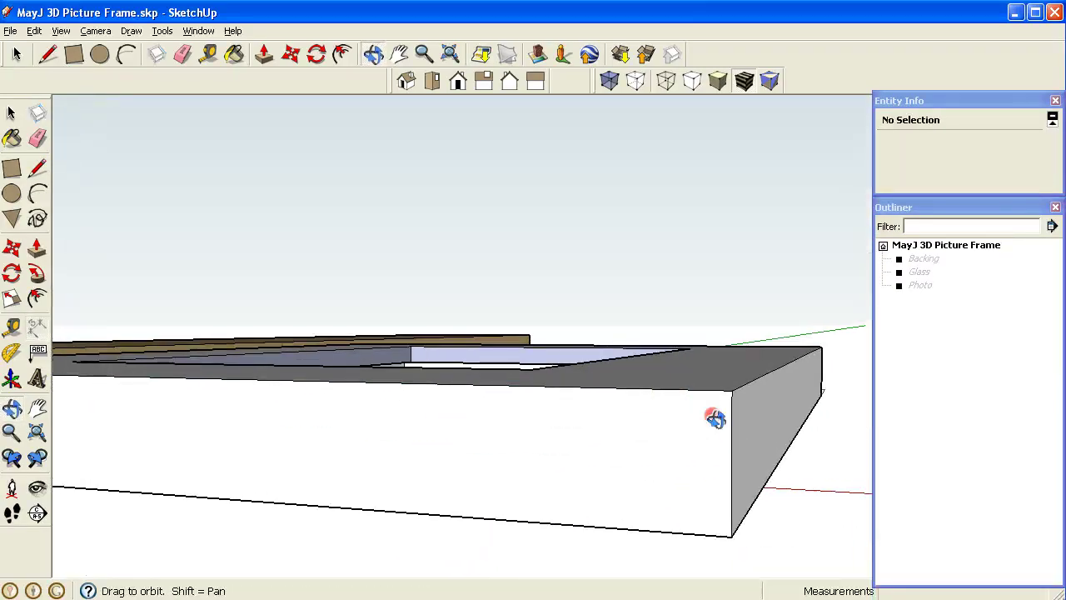
pyautogui.moveTo(715, 418); pyautogui.dragTo(730, 436, button='middle')
pyautogui.click(28, 327)
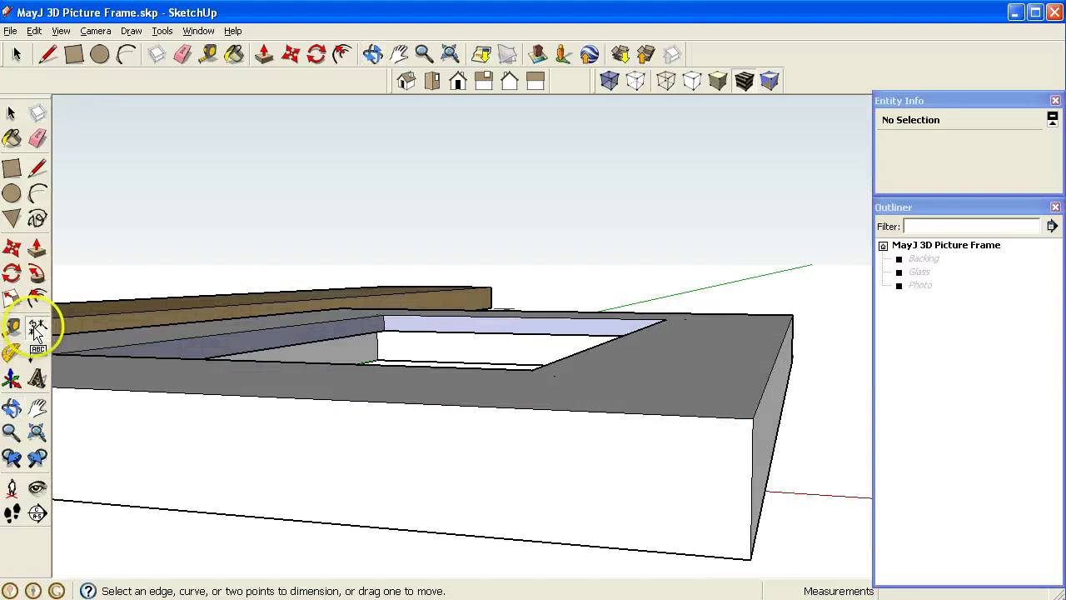
pyautogui.click(11, 327)
pyautogui.click(752, 419)
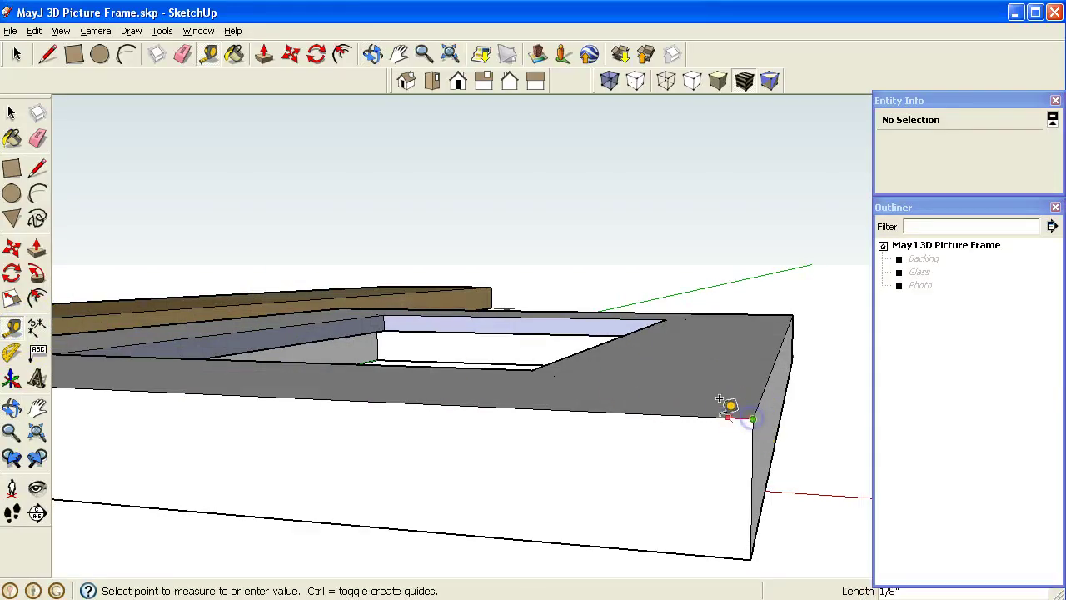
pyautogui.click(699, 399)
pyautogui.moveTo(689, 399); pyautogui.dragTo(659, 411)
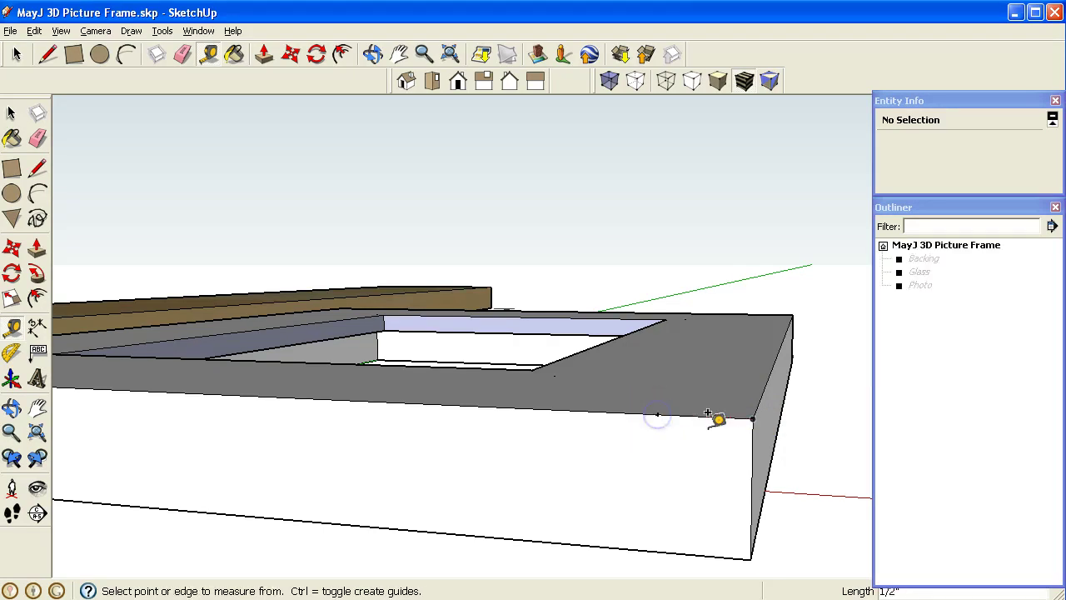
pyautogui.click(752, 404)
pyautogui.moveTo(752, 404); pyautogui.dragTo(751, 513)
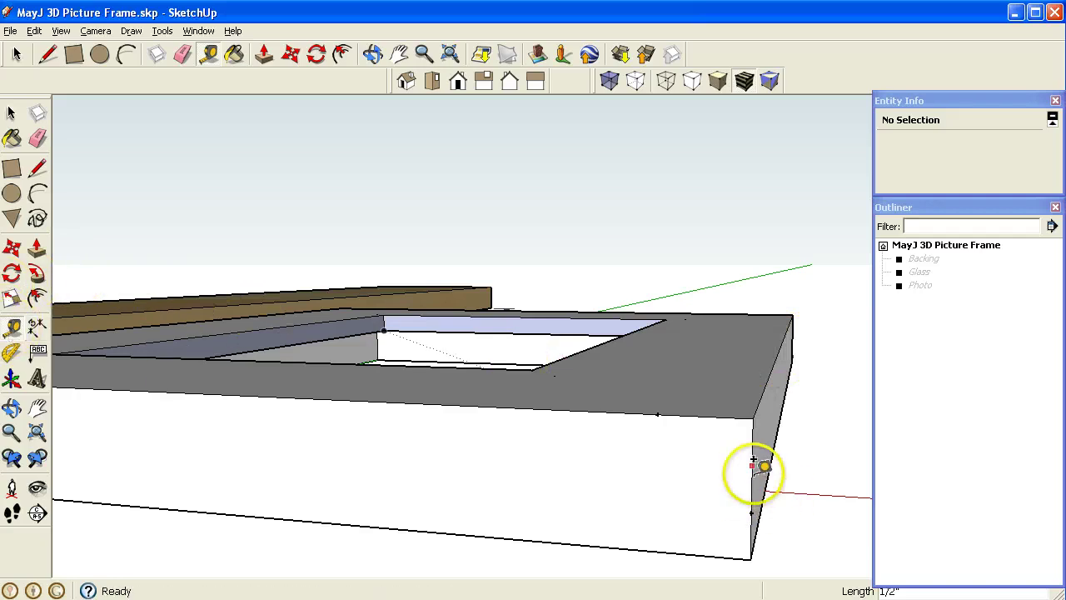
pyautogui.click(752, 471)
pyautogui.click(673, 460)
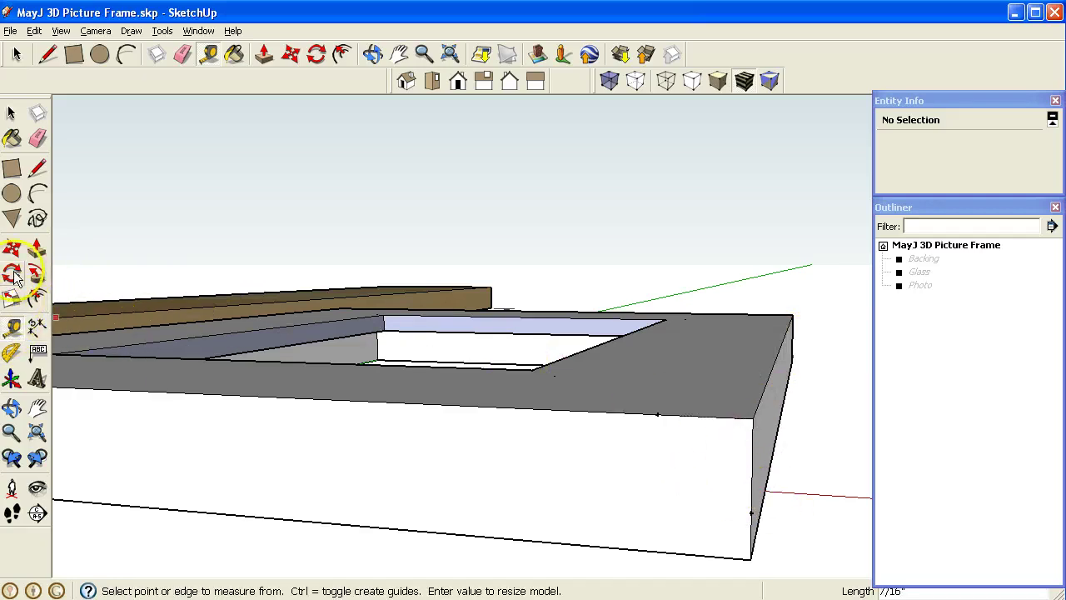
# Place guides 1/2" below the front top edge and 1/2" in from the corner edge
pyautogui.click(11, 326)
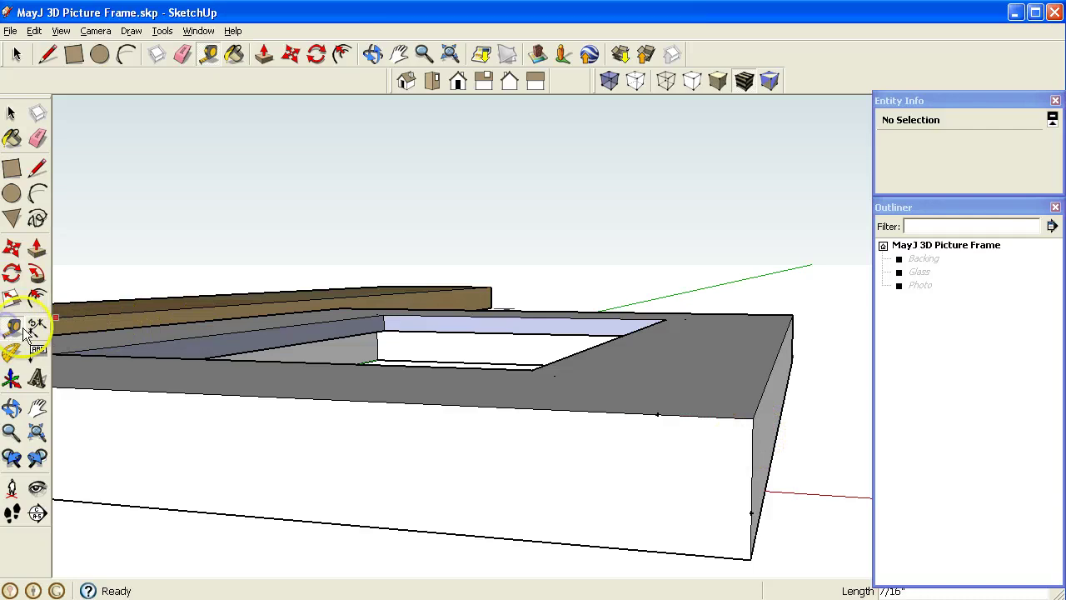
pyautogui.click(578, 416)
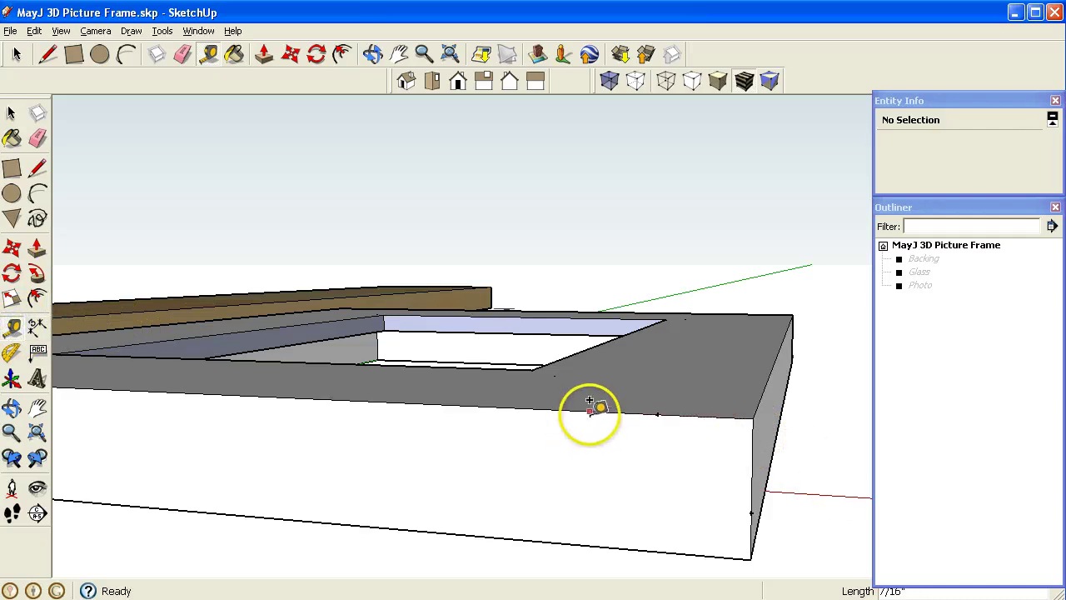
pyautogui.click(585, 491)
pyautogui.click(753, 442)
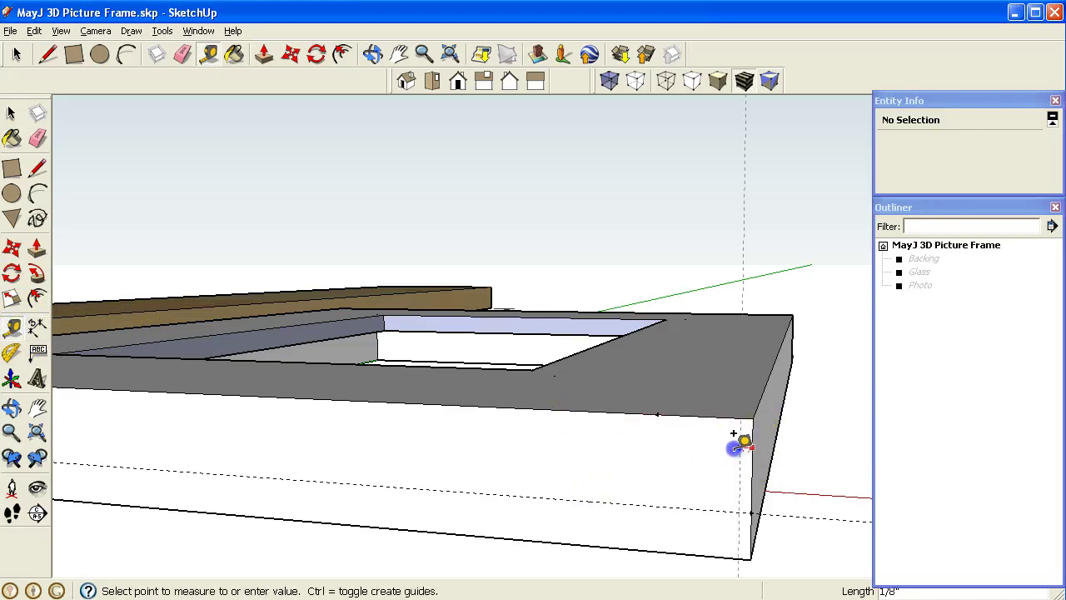
pyautogui.click(658, 443)
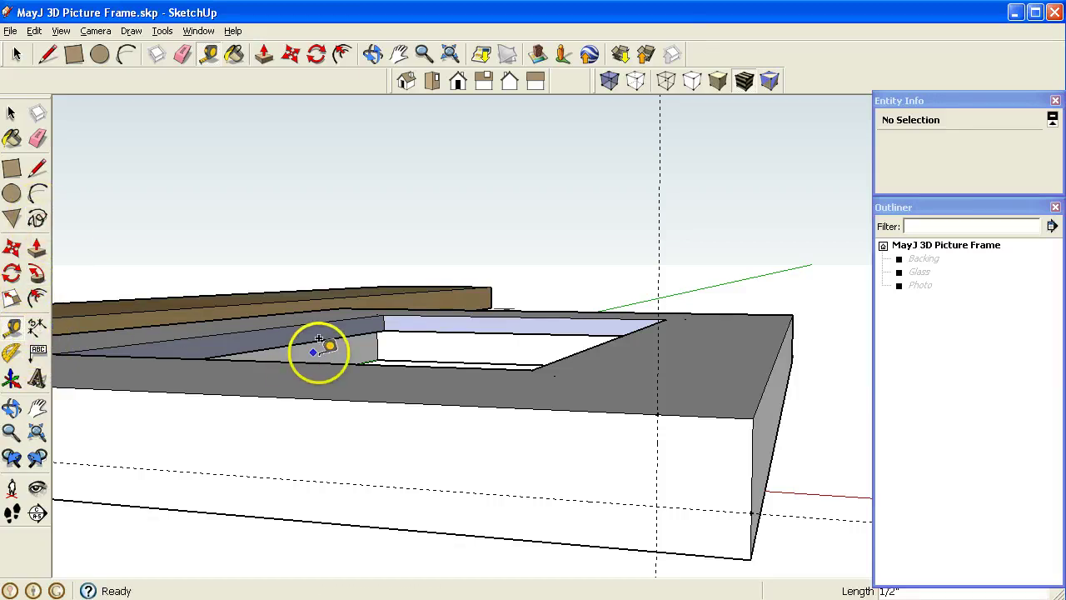
# Add guides 1/4" below the top edge and 1/4" in from the corner edge
pyautogui.click(11, 324)
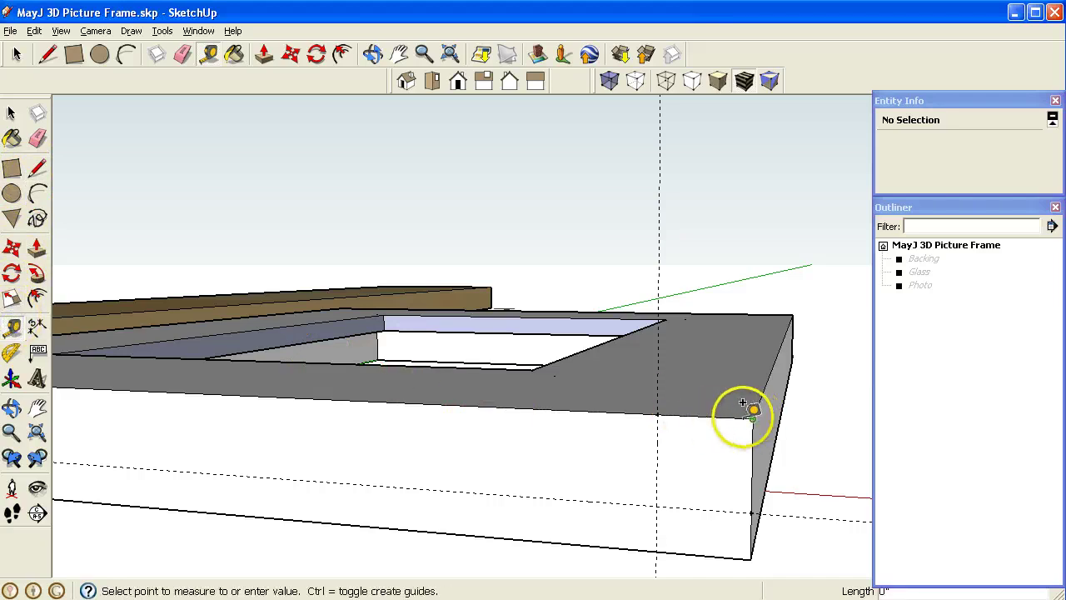
pyautogui.click(702, 404)
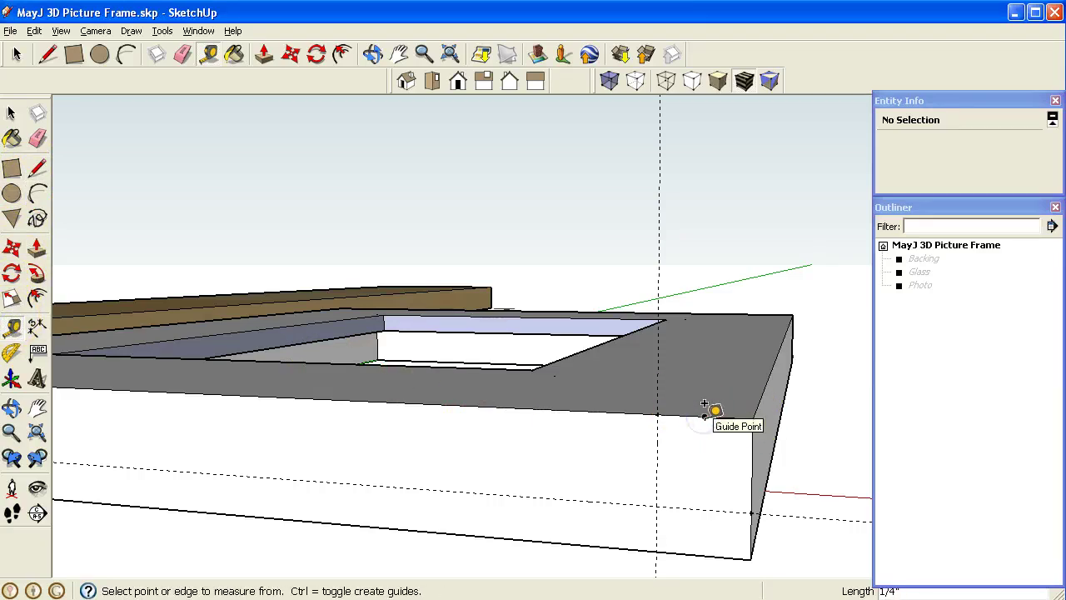
pyautogui.click(752, 415)
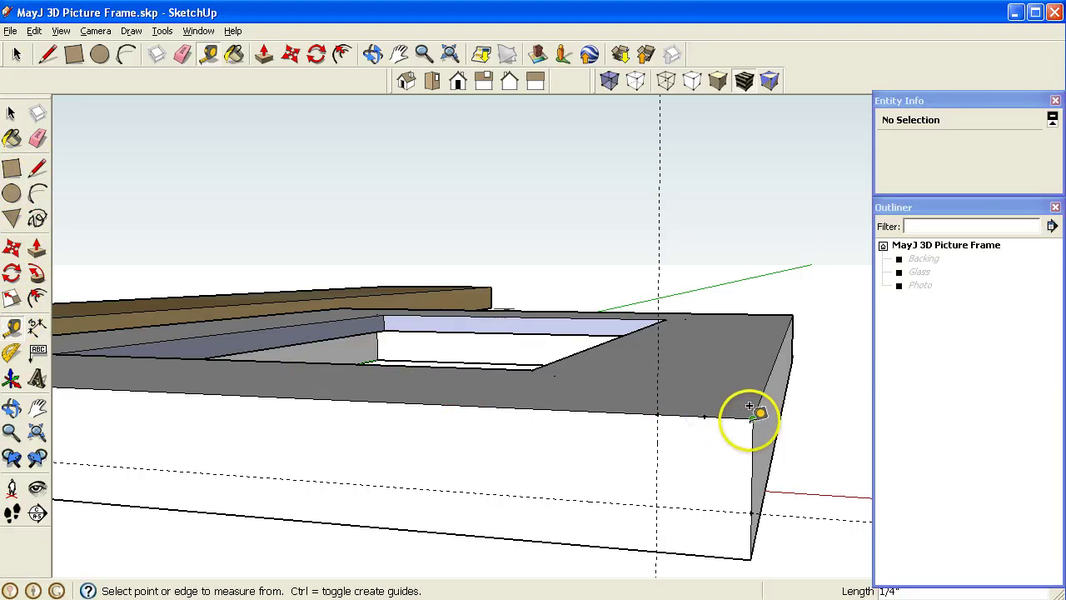
pyautogui.click(752, 449)
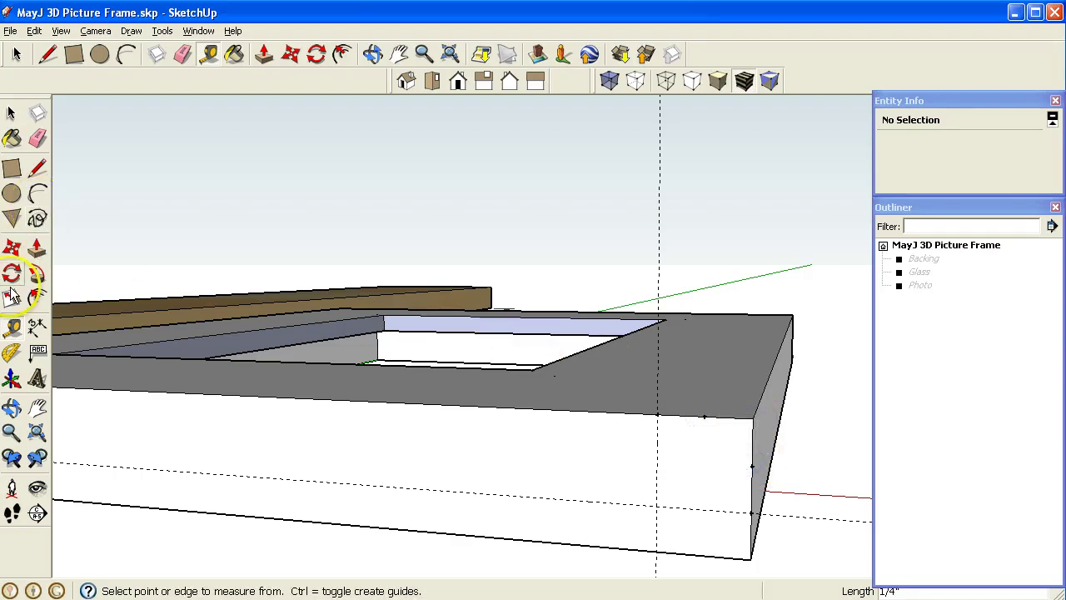
pyautogui.click(12, 327)
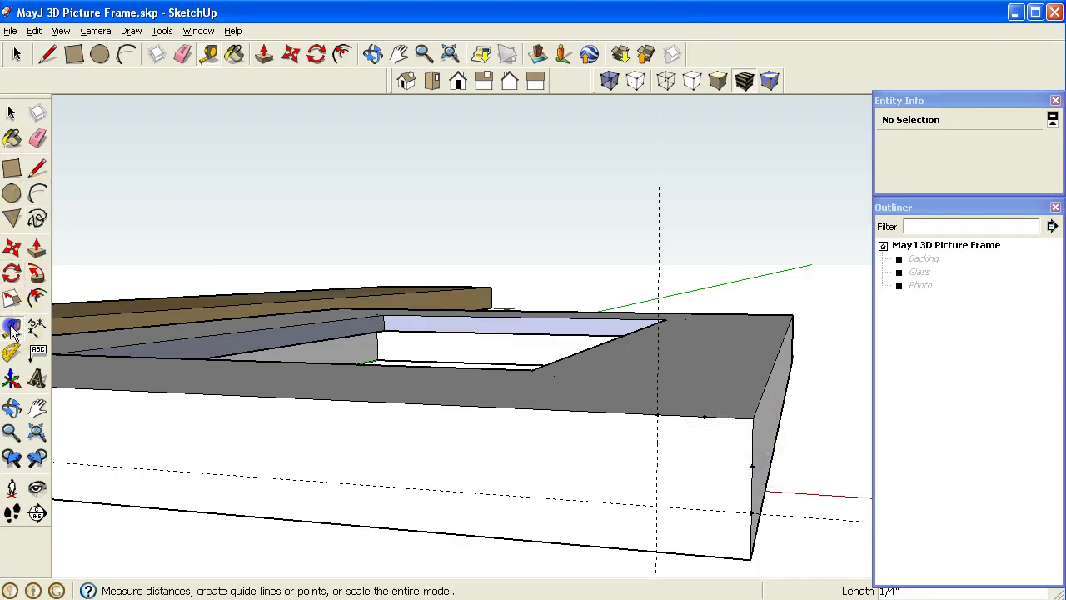
pyautogui.click(610, 412)
pyautogui.click(611, 437)
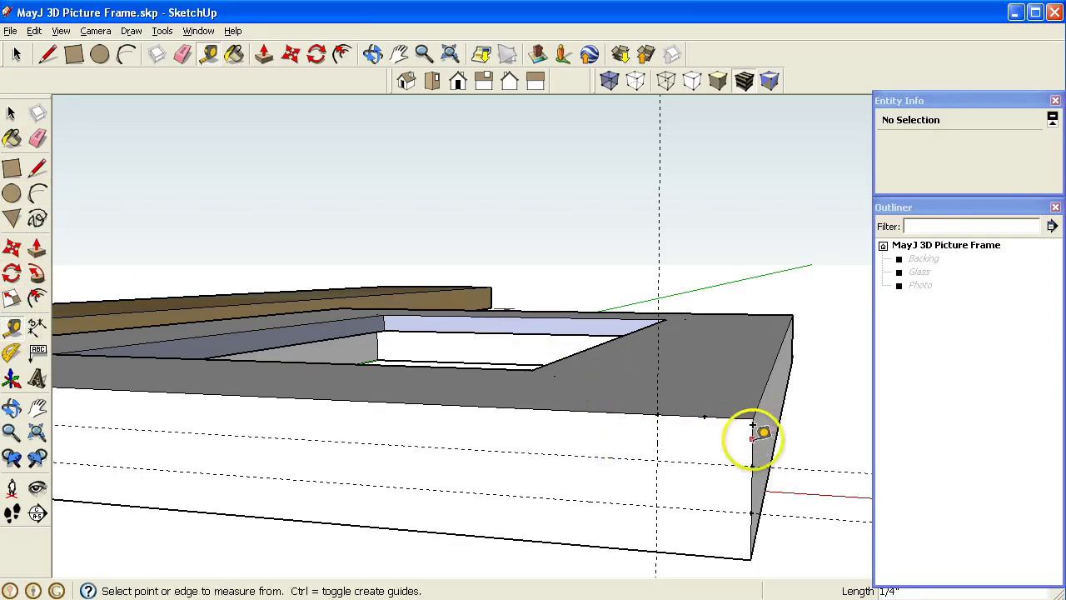
pyautogui.click(752, 437)
pyautogui.click(707, 437)
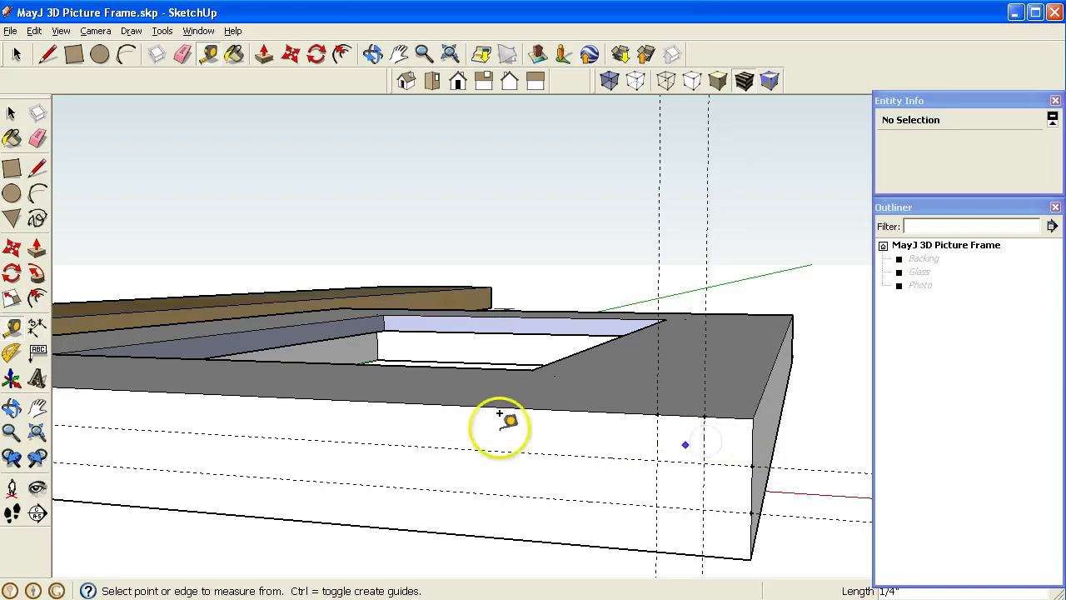
pyautogui.moveTo(472, 409); pyautogui.dragTo(476, 385, button='middle')
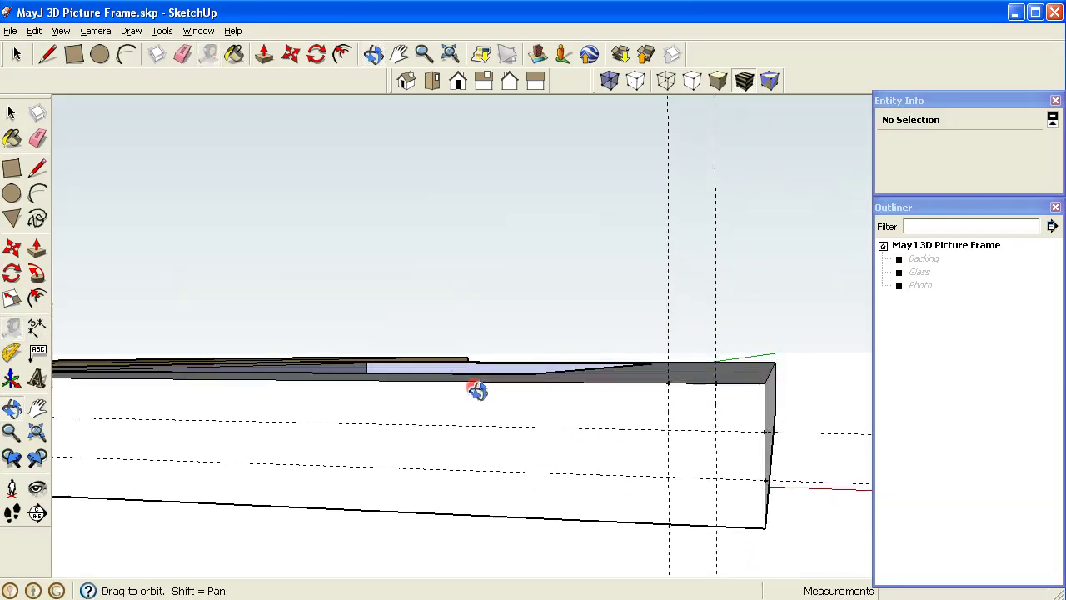
# Draw a quarter arc from the lower guide intersection, then a tangent reverse arc up to the top edge
pyautogui.click(38, 193)
pyautogui.click(765, 481)
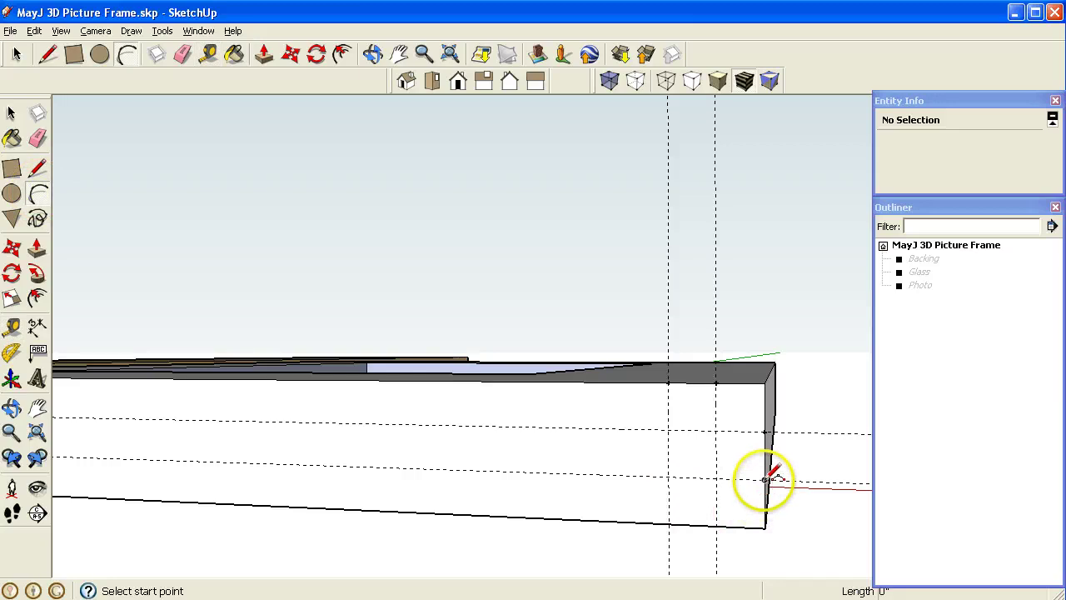
pyautogui.click(715, 430)
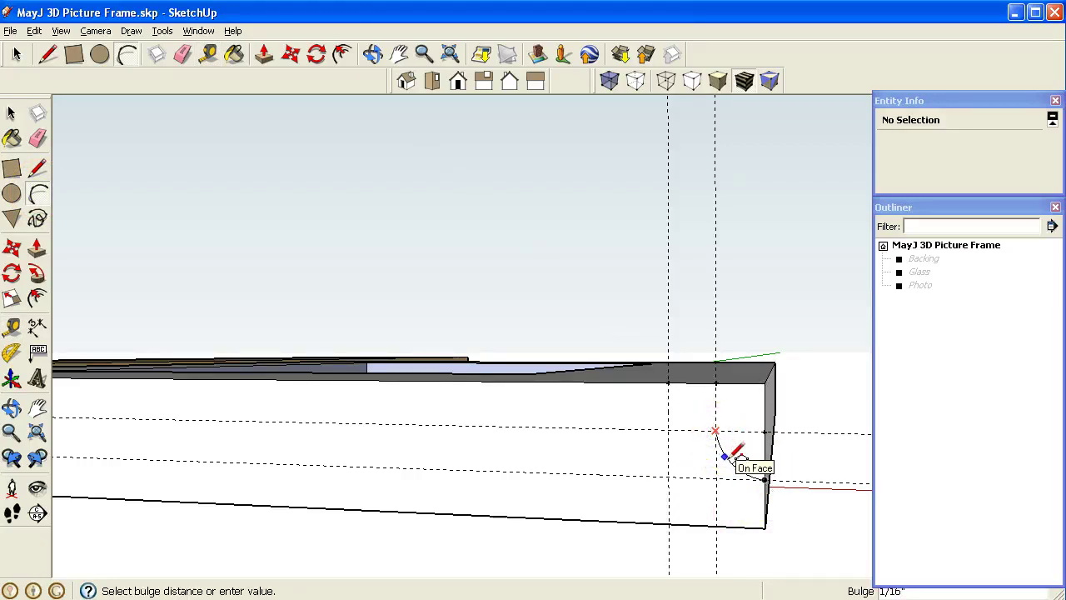
pyautogui.click(722, 443)
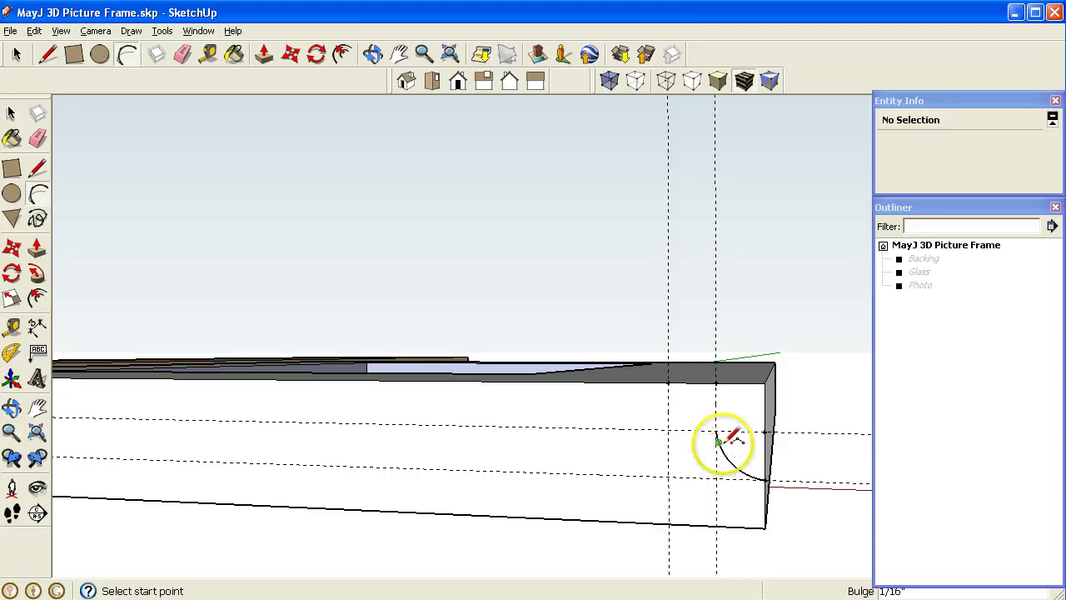
pyautogui.click(715, 431)
pyautogui.click(669, 381)
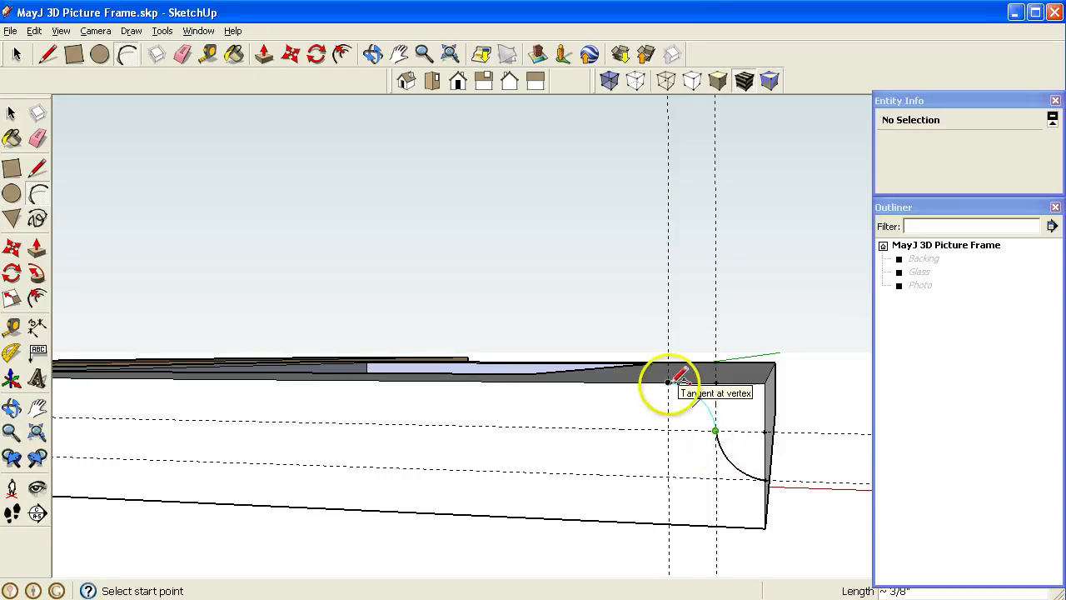
pyautogui.click(669, 382)
pyautogui.moveTo(671, 381); pyautogui.dragTo(699, 395)
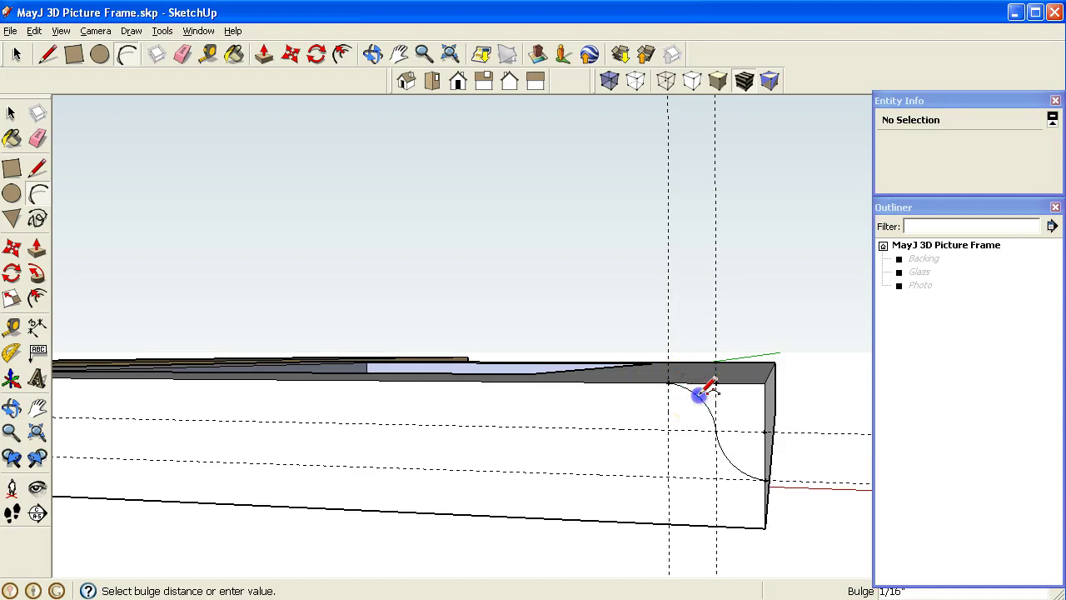
pyautogui.moveTo(802, 483); pyautogui.dragTo(762, 375, button='middle')
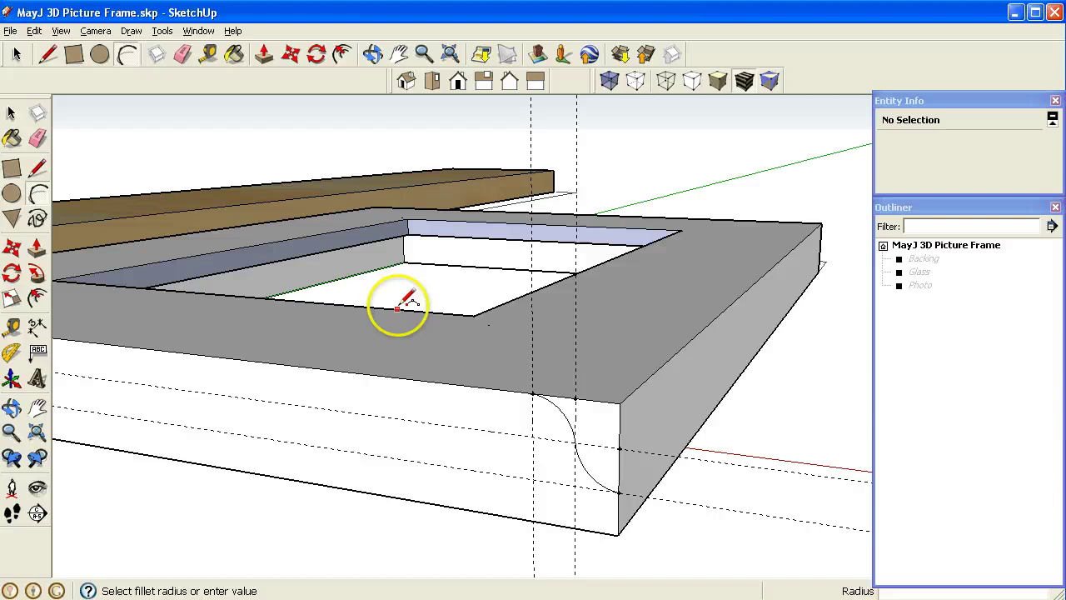
# Select the right, back, left and front outer top edges and sweep the ogee profile along them with Follow Me
pyautogui.scroll(-3, 398, 307)
pyautogui.moveTo(397, 307); pyautogui.dragTo(620, 371, button='middle')
pyautogui.click(468, 359)
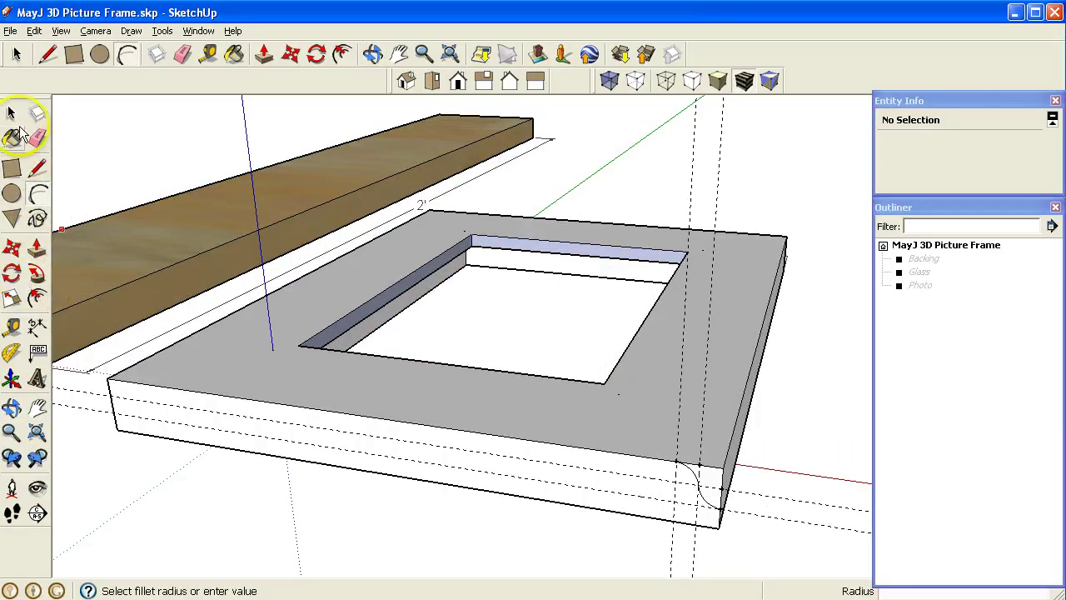
pyautogui.click(11, 113)
pyautogui.click(748, 377)
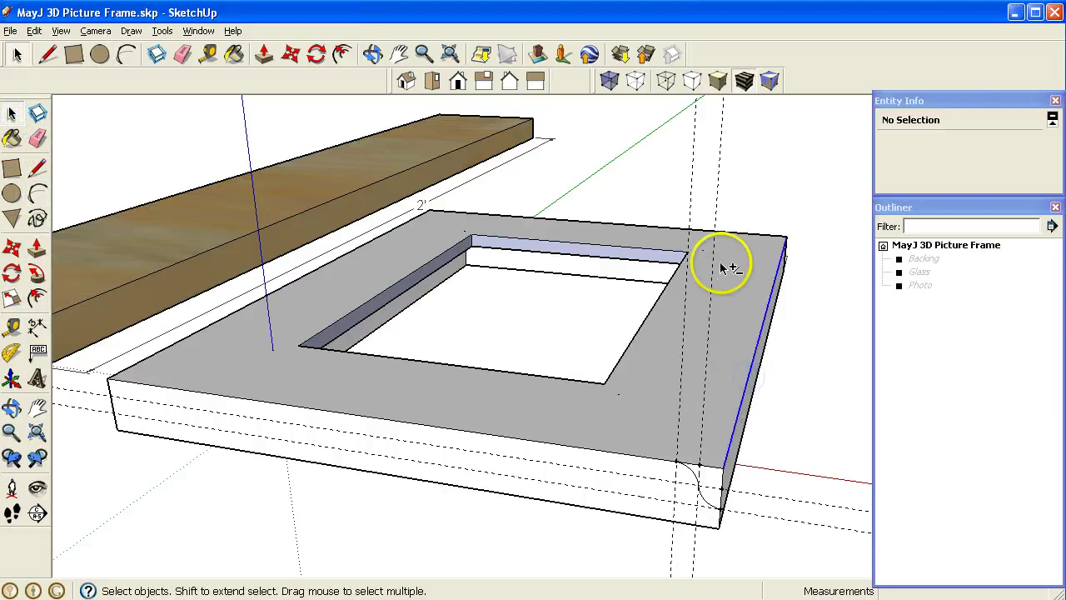
pyautogui.keyDown('shift'); pyautogui.click(467, 264); pyautogui.keyUp('shift')
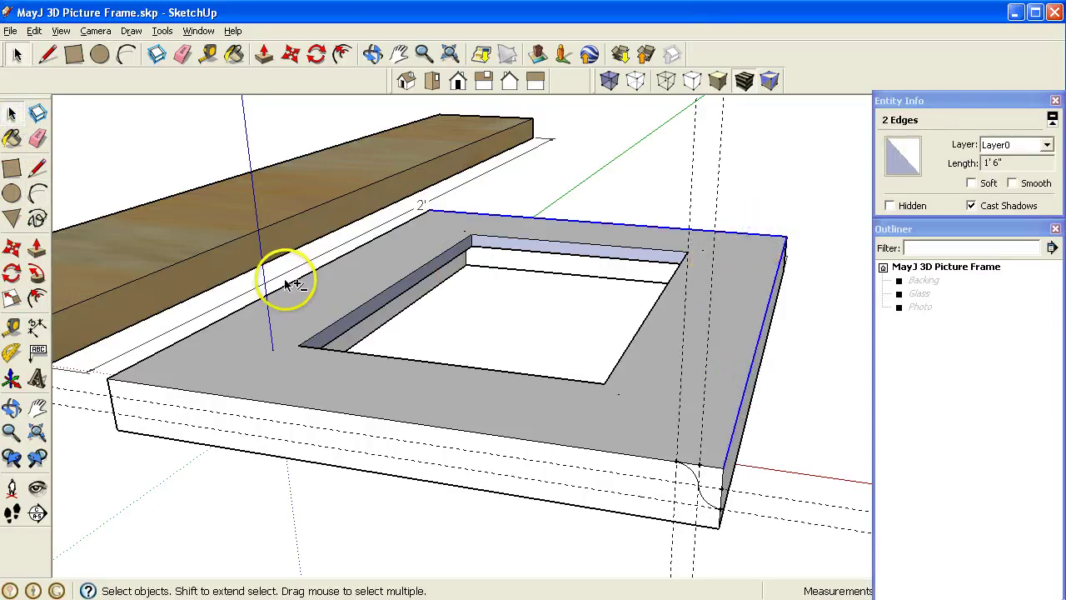
pyautogui.keyDown('shift'); pyautogui.click(287, 288); pyautogui.keyUp('shift')
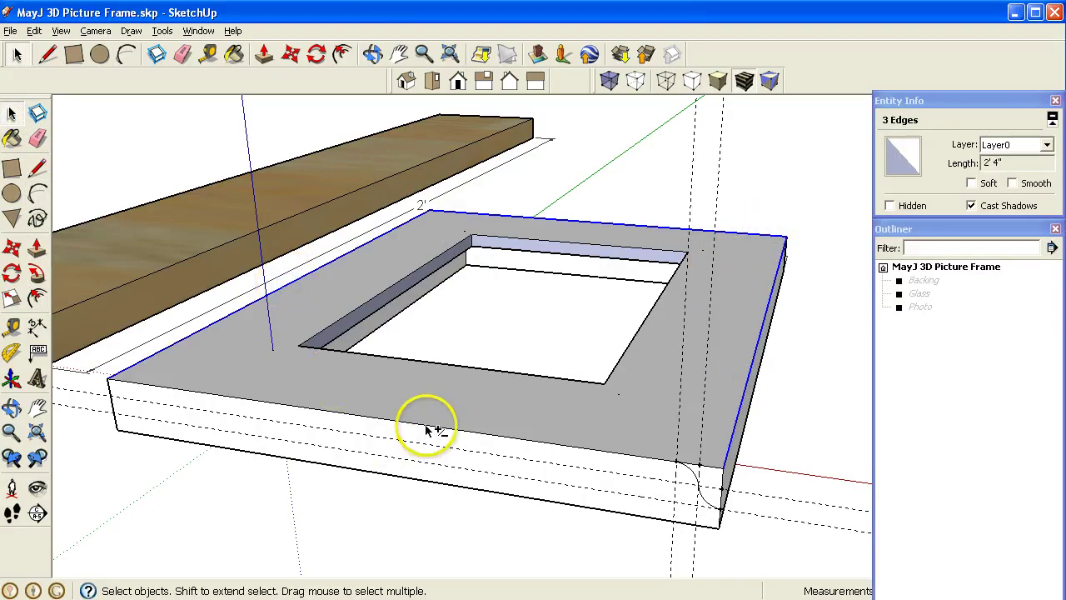
pyautogui.keyDown('shift'); pyautogui.click(426, 425); pyautogui.keyUp('shift')
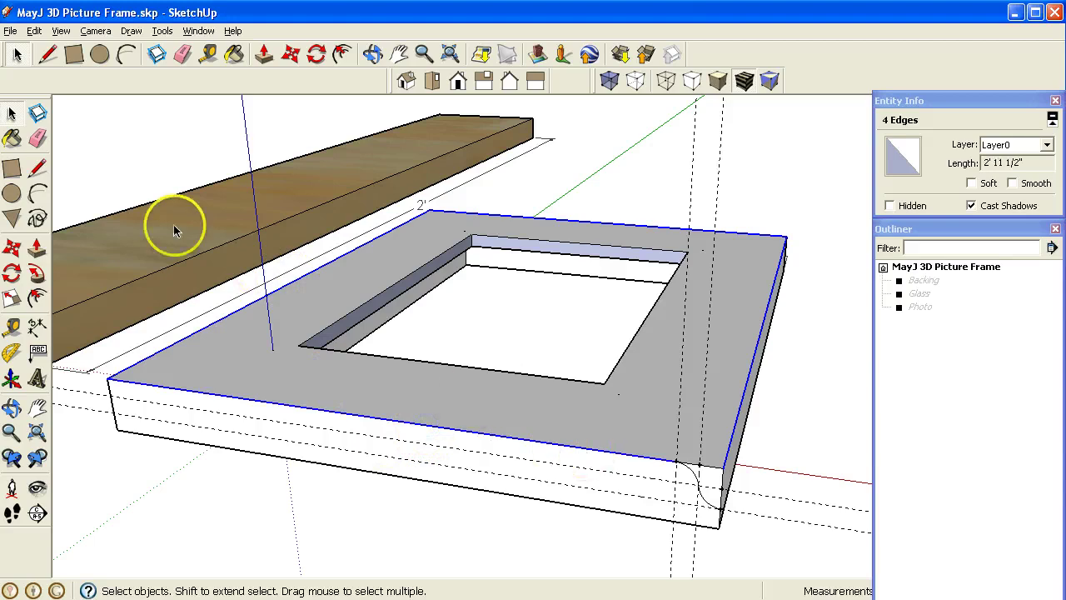
pyautogui.click(36, 274)
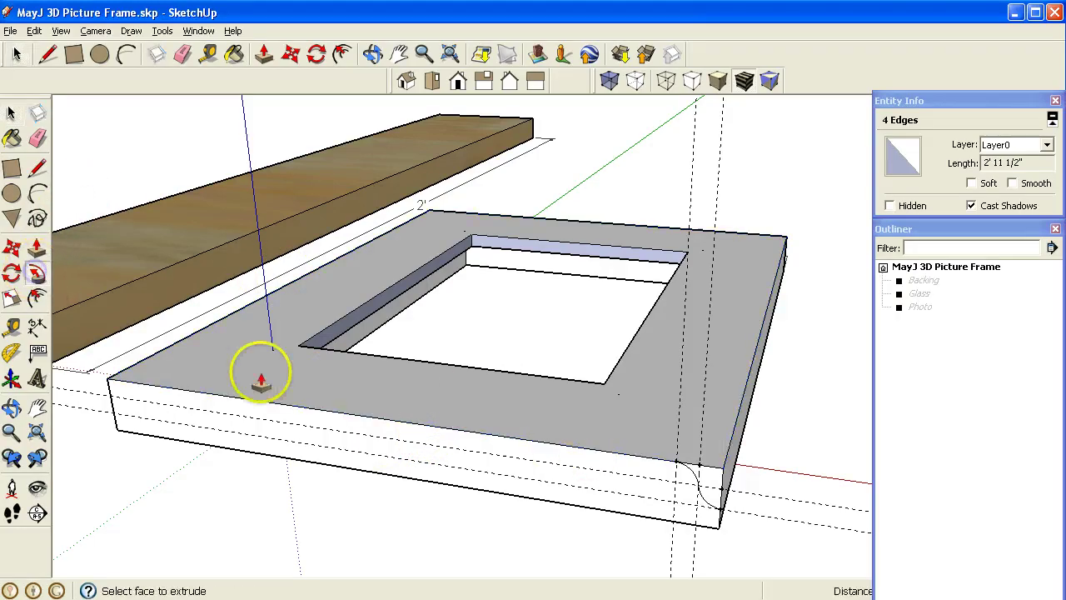
pyautogui.click(710, 485)
pyautogui.click(733, 500)
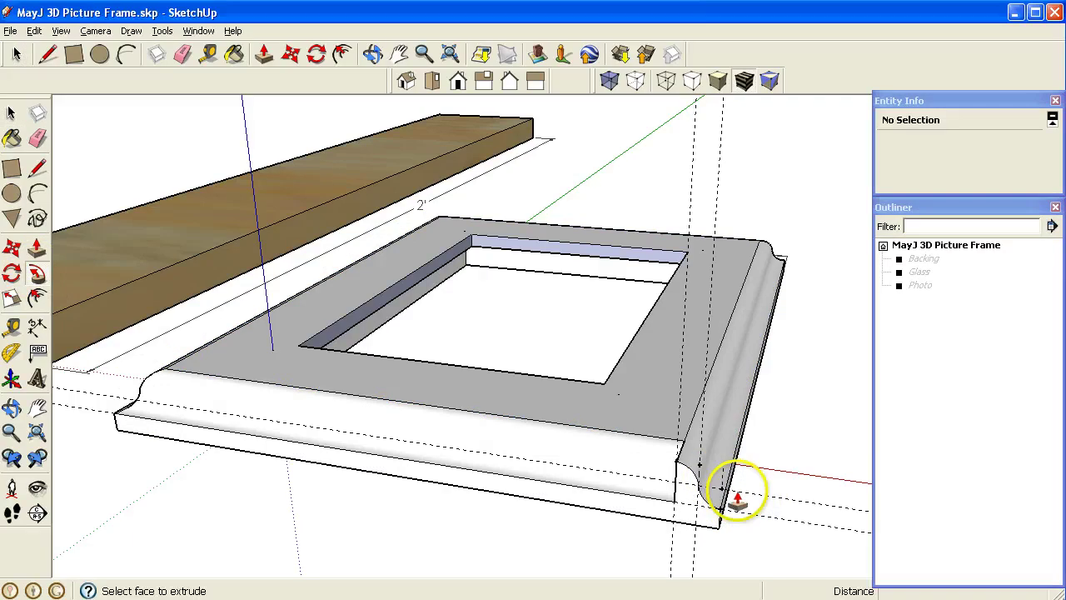
pyautogui.moveTo(709, 388); pyautogui.dragTo(673, 420, button='middle')
# Undo that sweep, reselect the right, left, front and short corner edges, and rerun Follow Me on the profile
pyautogui.press('p')
pyautogui.hotkey('ctrl', 'z')
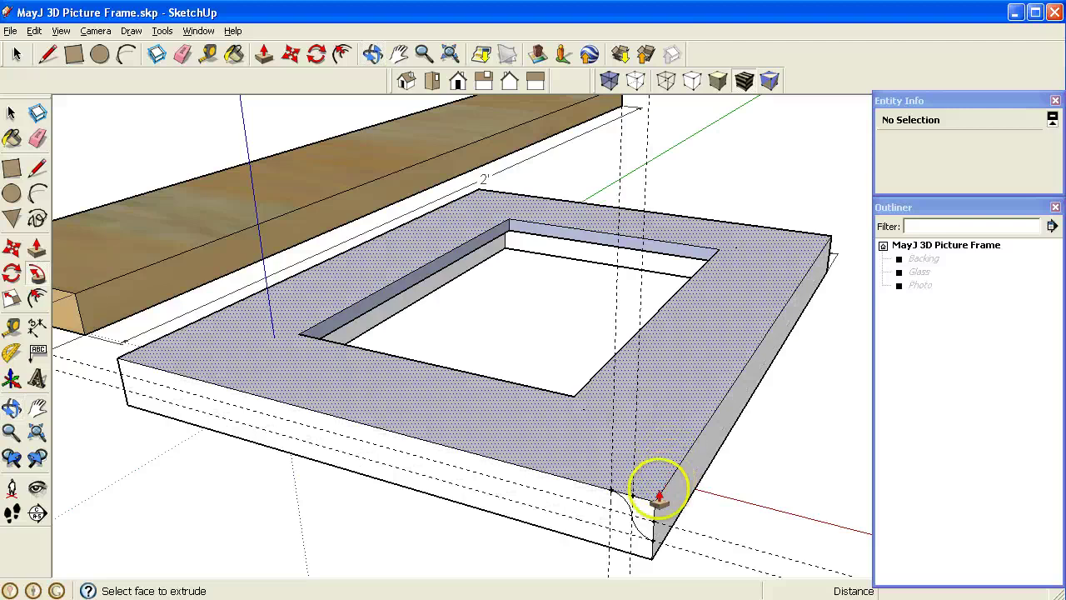
pyautogui.click(658, 497)
pyautogui.click(12, 112)
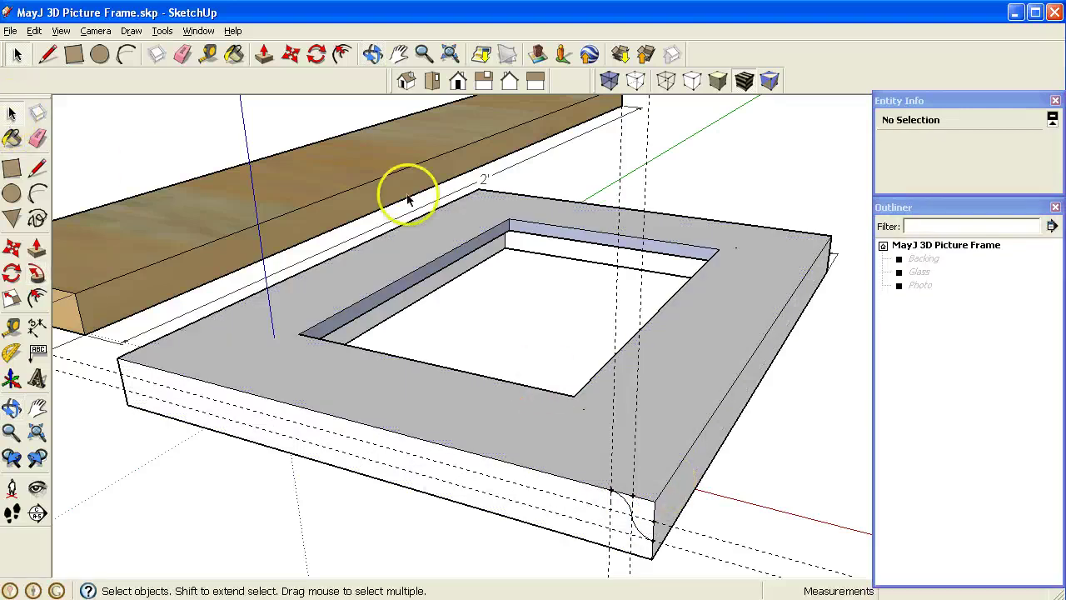
pyautogui.click(772, 330)
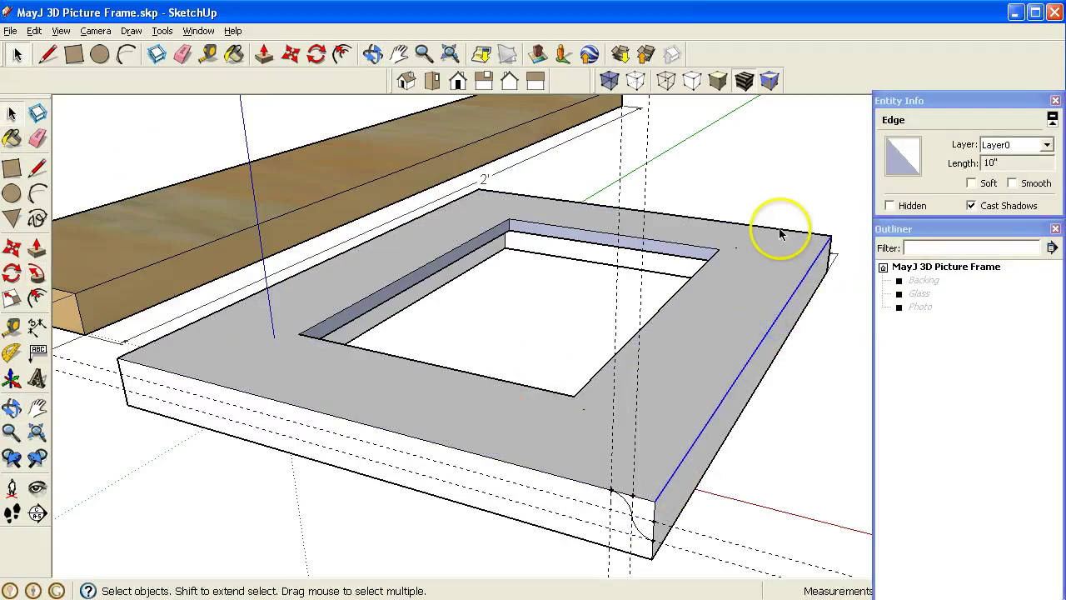
pyautogui.keyDown('shift'); pyautogui.click(344, 252); pyautogui.keyUp('shift')
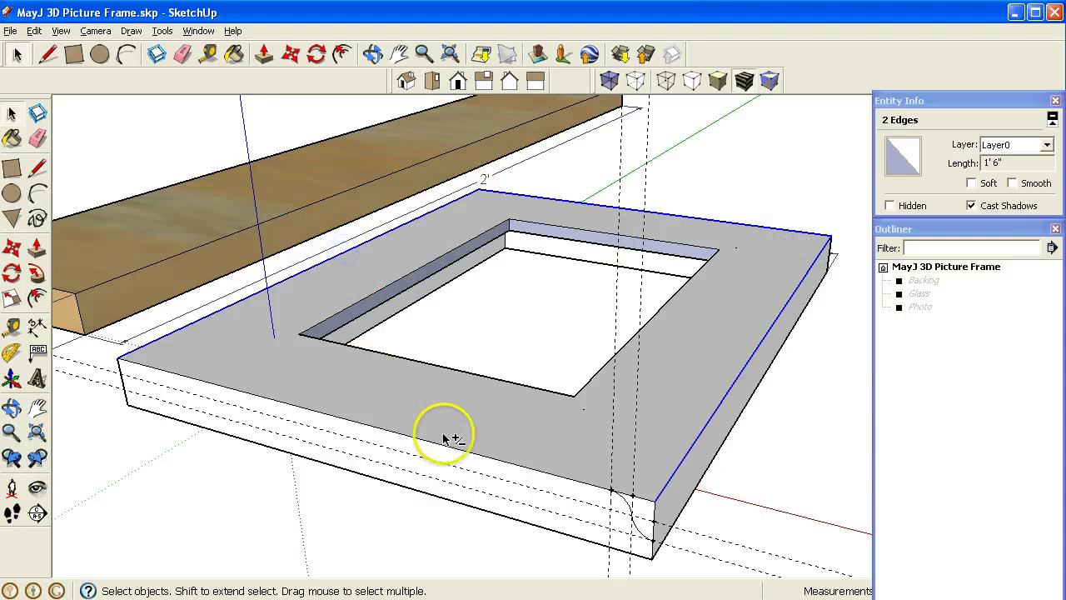
pyautogui.keyDown('shift'); pyautogui.click(681, 519); pyautogui.keyUp('shift')
pyautogui.scroll(4, 642, 505)
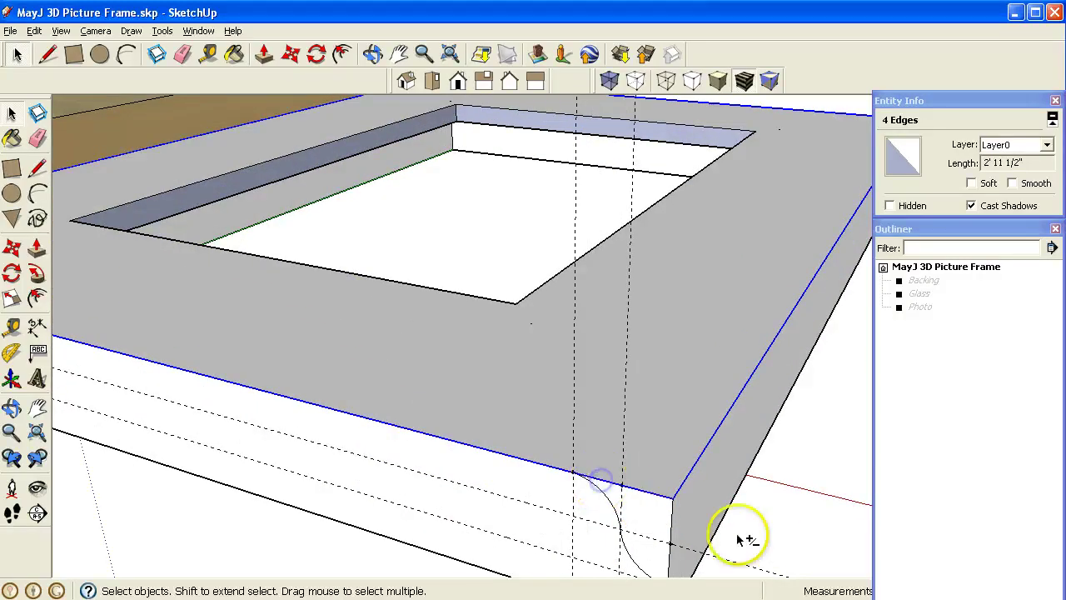
pyautogui.keyDown('shift'); pyautogui.click(737, 539); pyautogui.keyUp('shift')
pyautogui.scroll(-3, 337, 285)
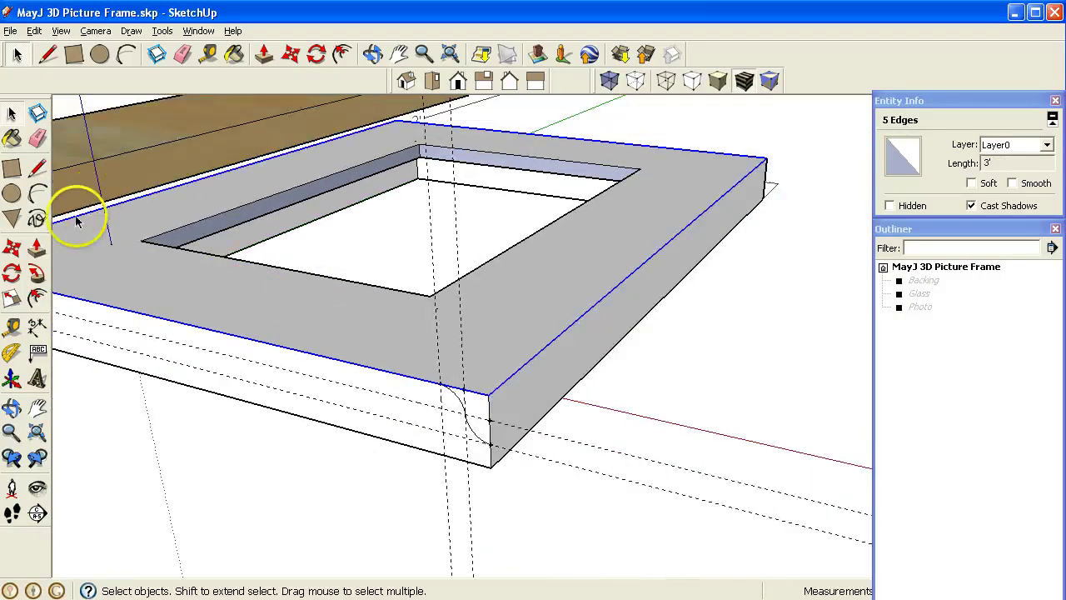
pyautogui.click(37, 274)
pyautogui.click(477, 405)
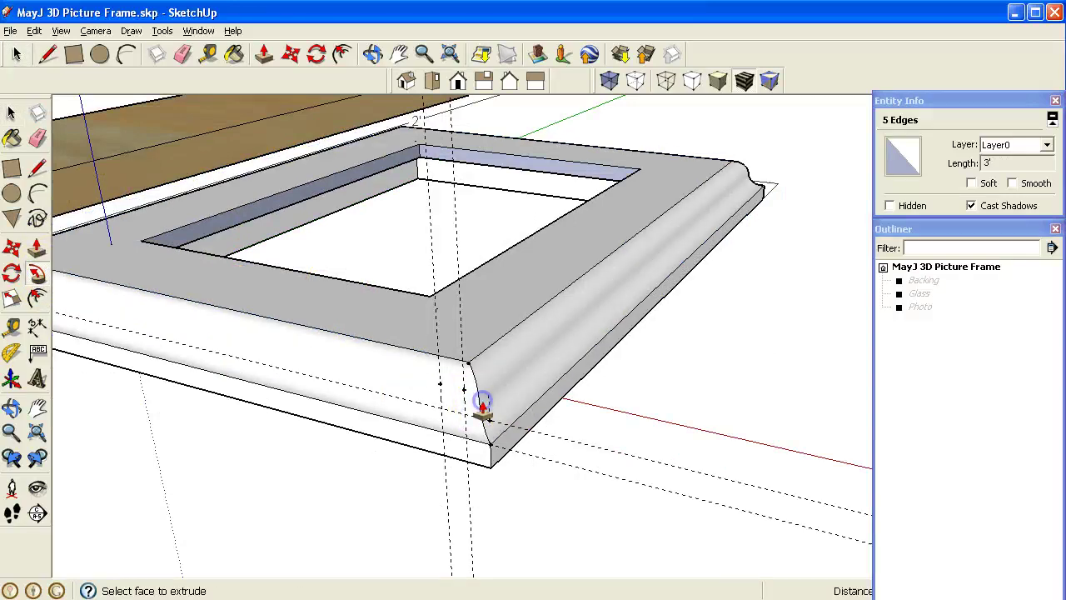
pyautogui.moveTo(553, 268)
pyautogui.mouseDown(button='middle')
pyautogui.moveTo(709, 392)
pyautogui.moveTo(786, 292)
pyautogui.moveTo(504, 297)
pyautogui.moveTo(656, 317)
pyautogui.moveTo(624, 261)
pyautogui.moveTo(562, 255)
pyautogui.mouseUp(button='middle')
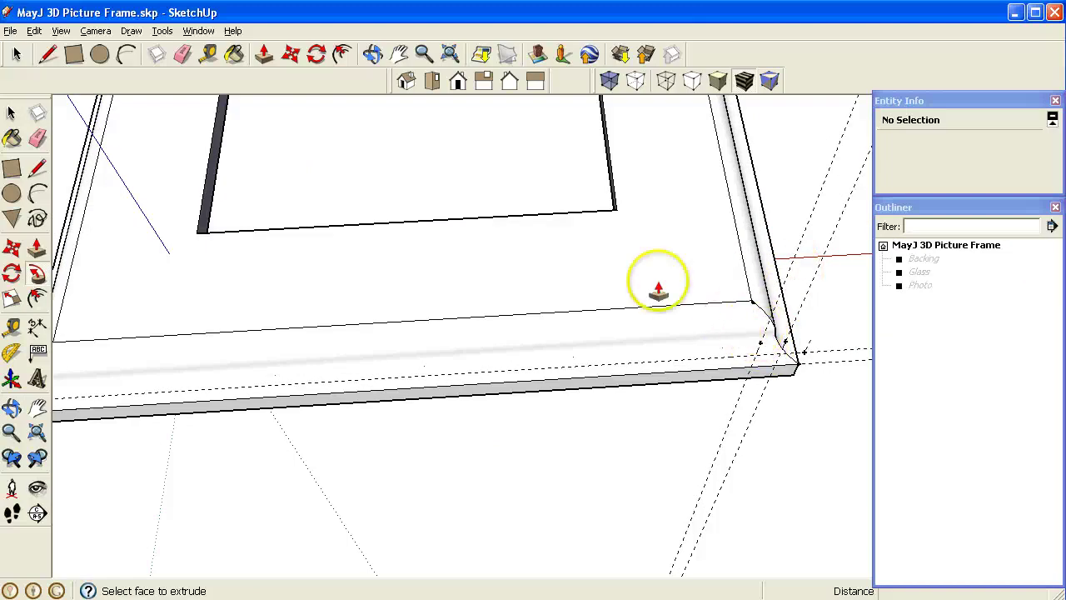
# Draw a diagonal miter line from the opening's inner corner to the frame's outer corner
pyautogui.moveTo(659, 288); pyautogui.dragTo(509, 254, button='middle')
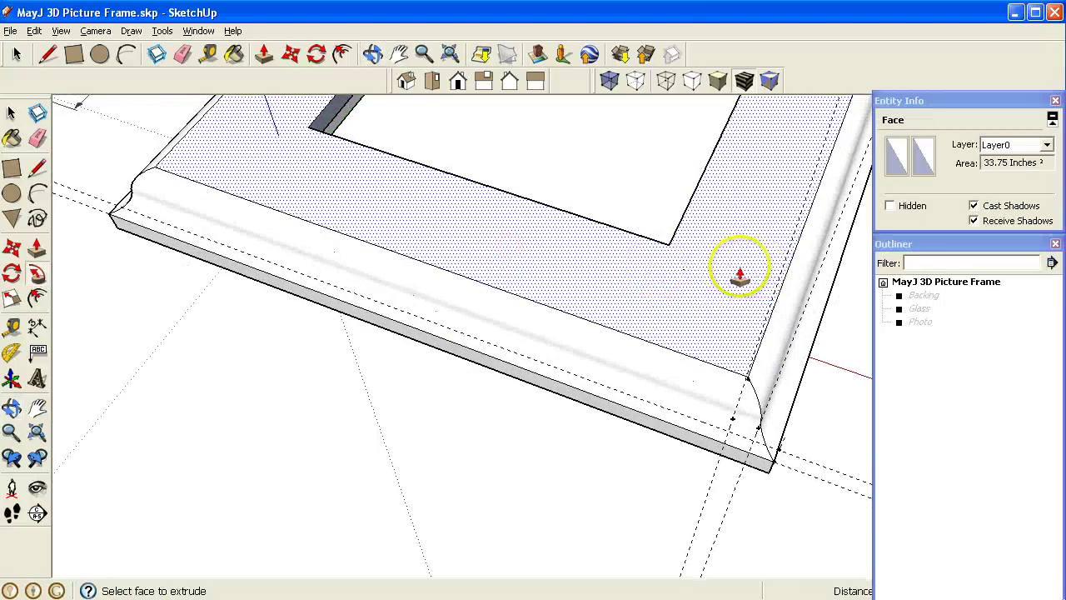
pyautogui.click(38, 167)
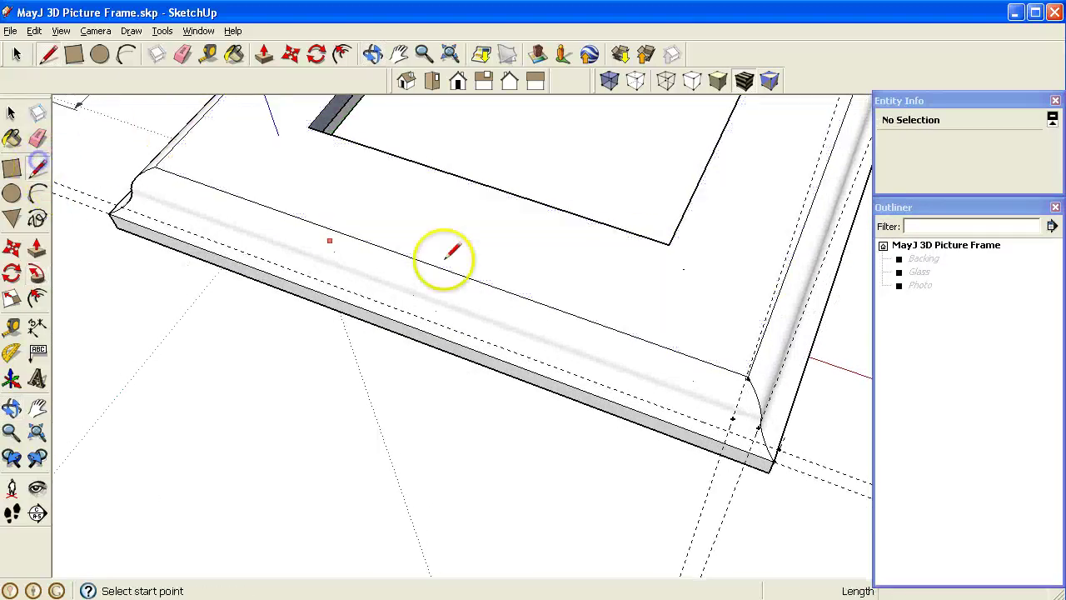
pyautogui.click(670, 243)
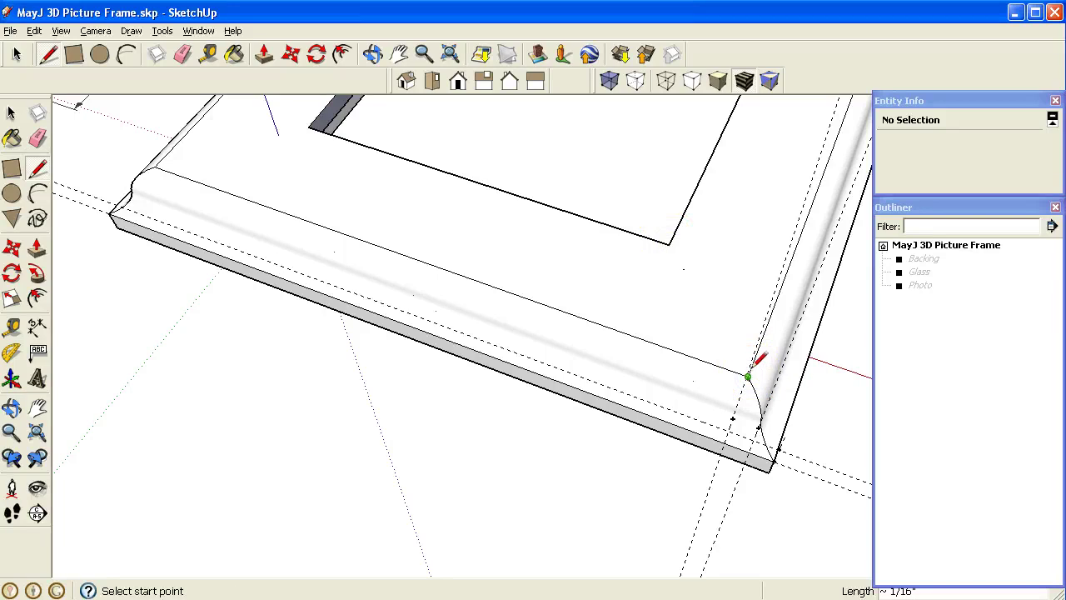
pyautogui.click(671, 241)
pyautogui.click(748, 376)
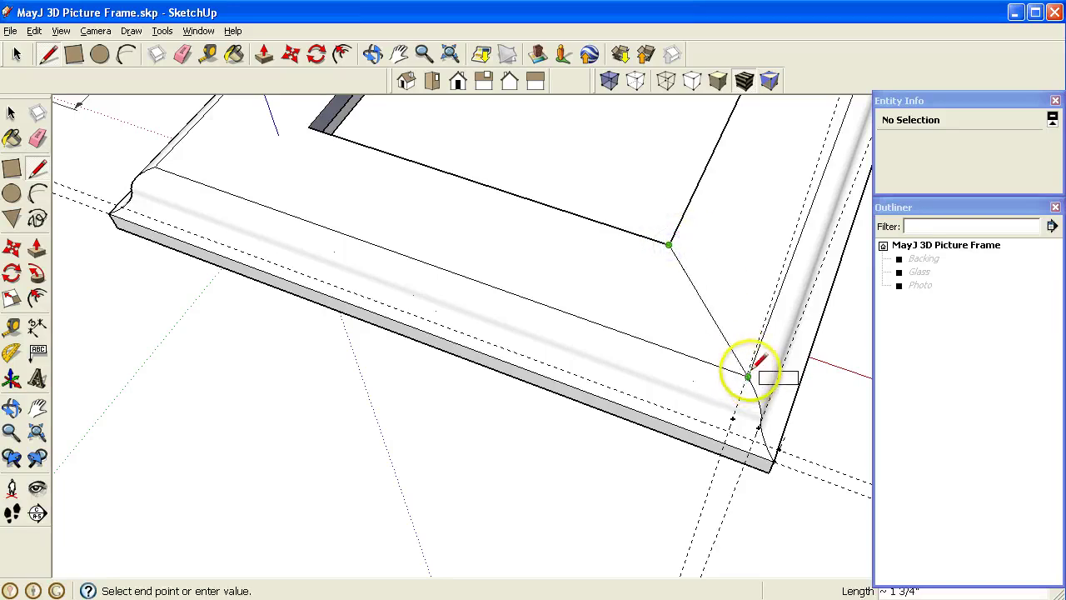
pyautogui.scroll(-2, 824, 261)
pyautogui.press('Escape')
pyautogui.scroll(-3, 766, 192)
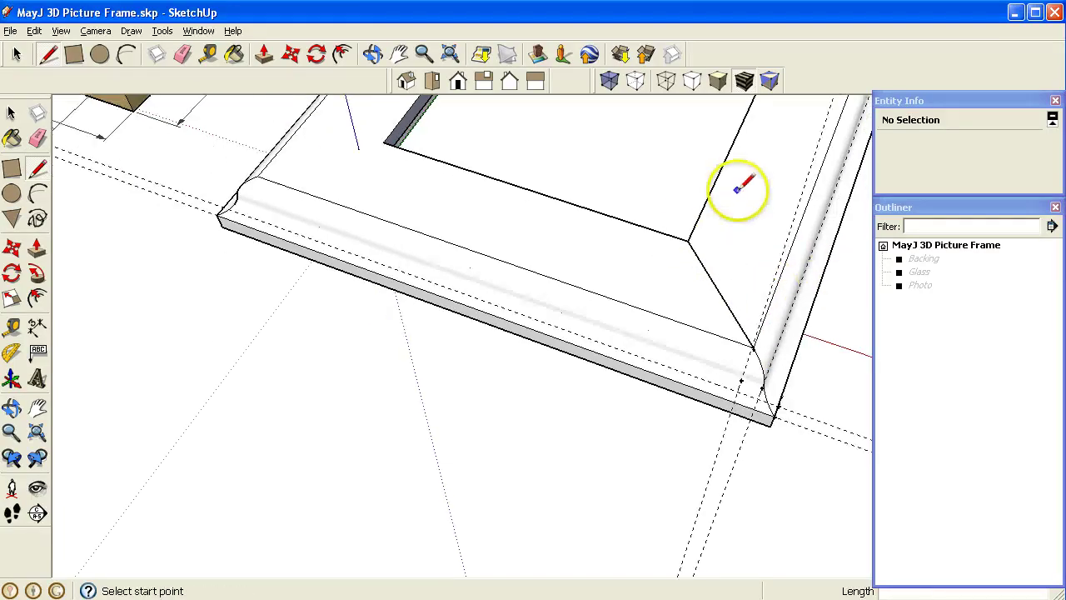
pyautogui.moveTo(792, 182); pyautogui.dragTo(779, 319, button='middle')
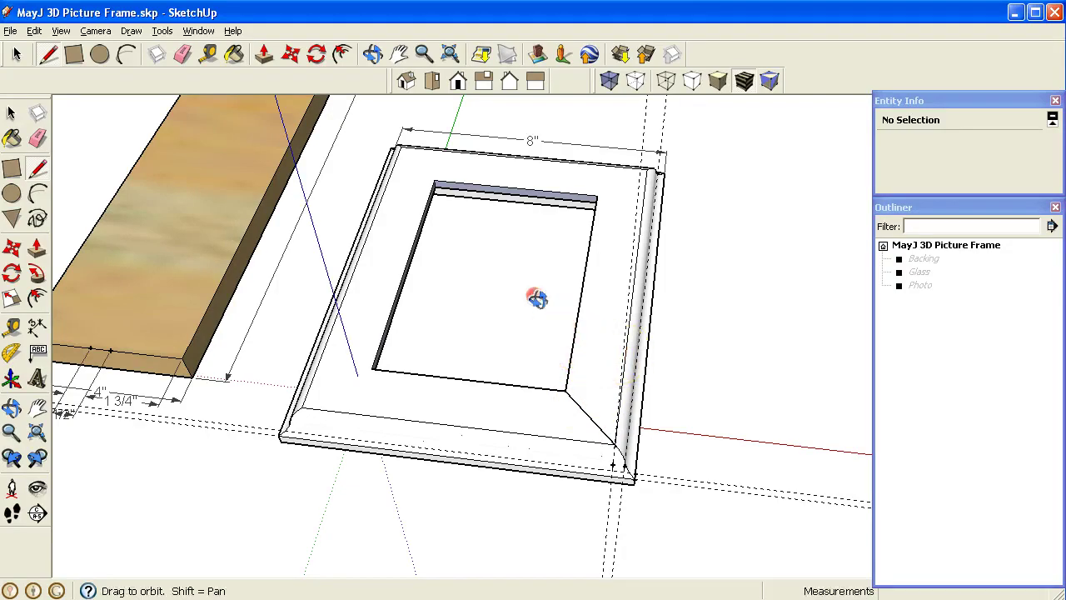
# Dimension the rabbet lip's 1/4" height at the opening's top corner, then zoom back out over the frame
pyautogui.moveTo(536, 298); pyautogui.dragTo(493, 170, button='middle')
pyautogui.scroll(3, 524, 275)
pyautogui.scroll(5, 521, 275)
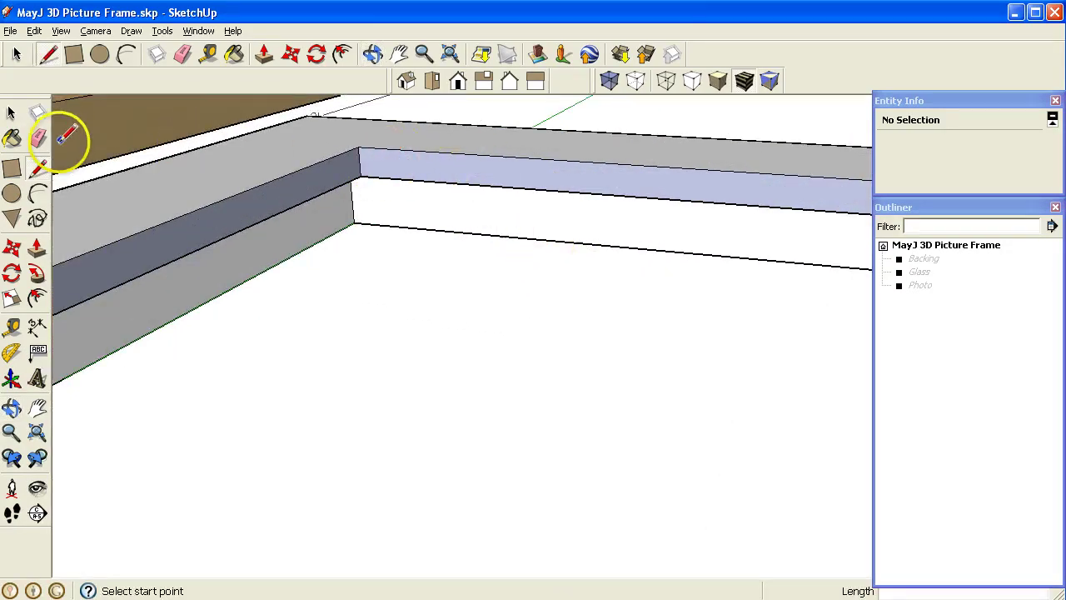
pyautogui.click(35, 327)
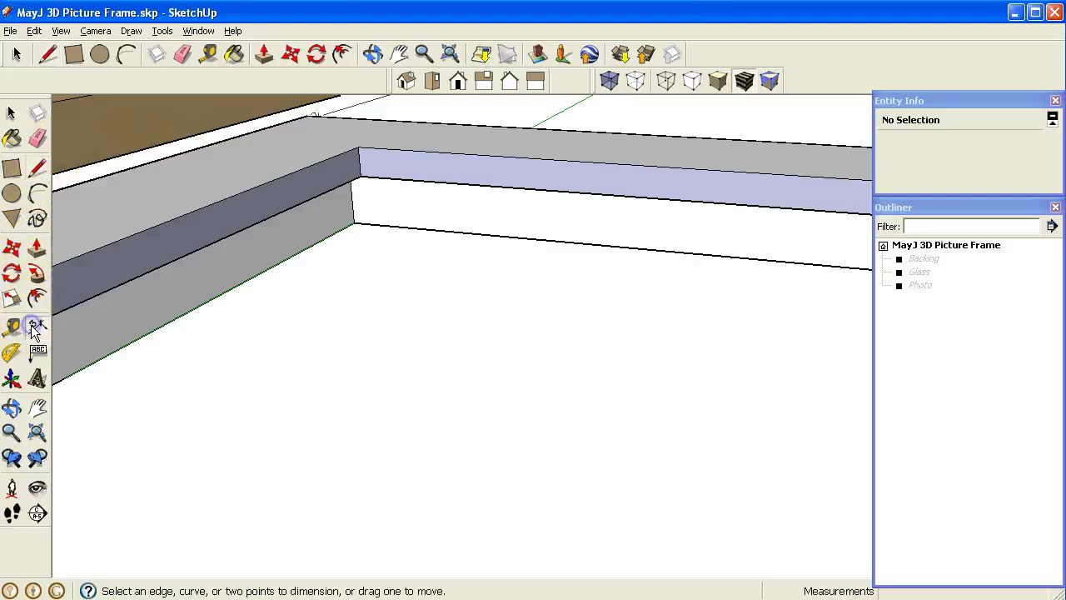
pyautogui.click(358, 148)
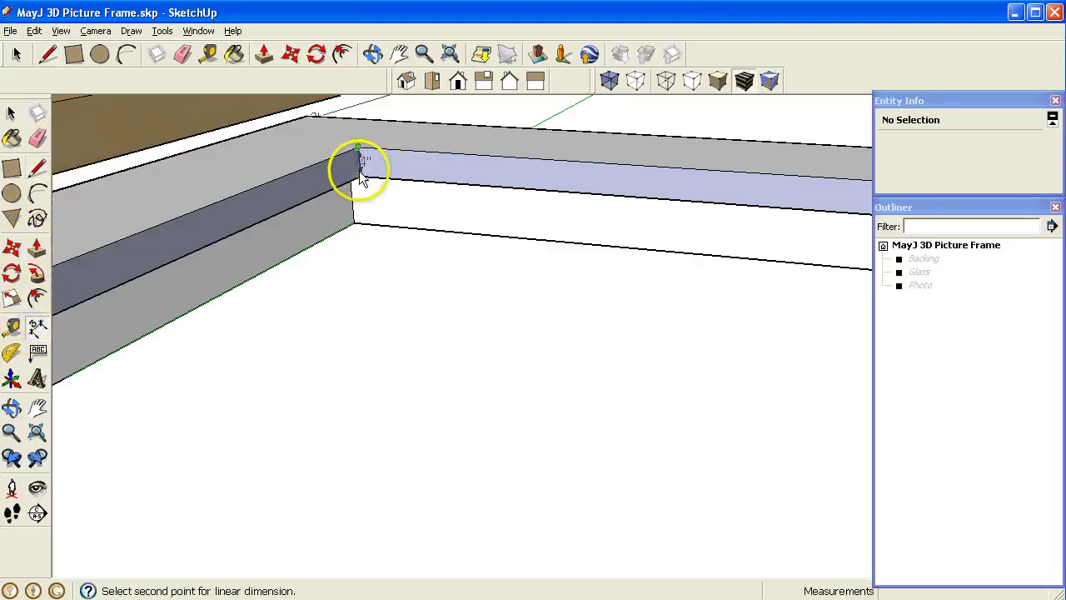
pyautogui.click(396, 181)
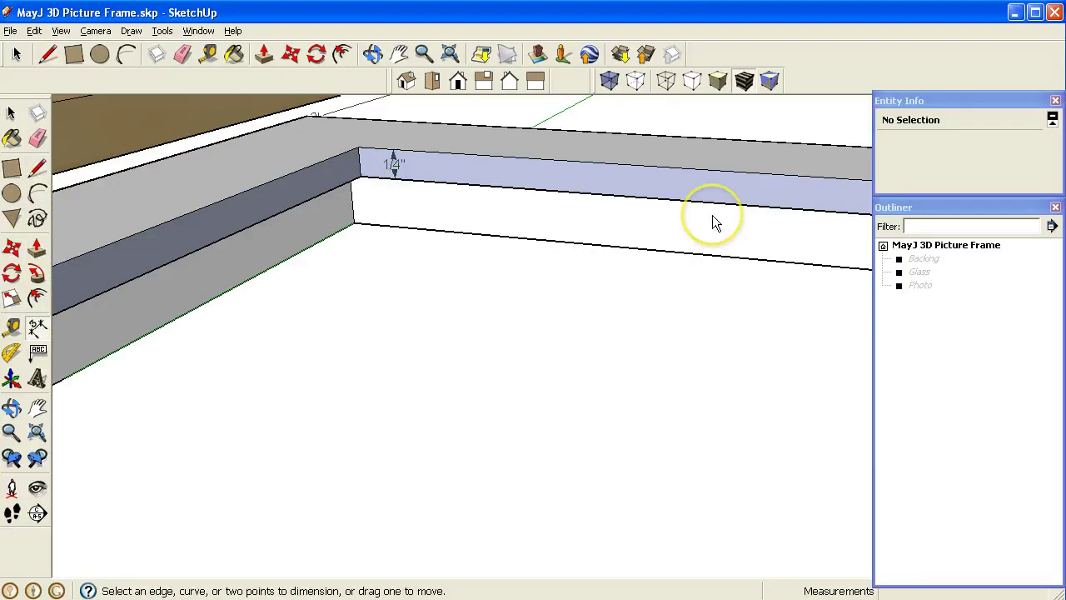
pyautogui.click(388, 158)
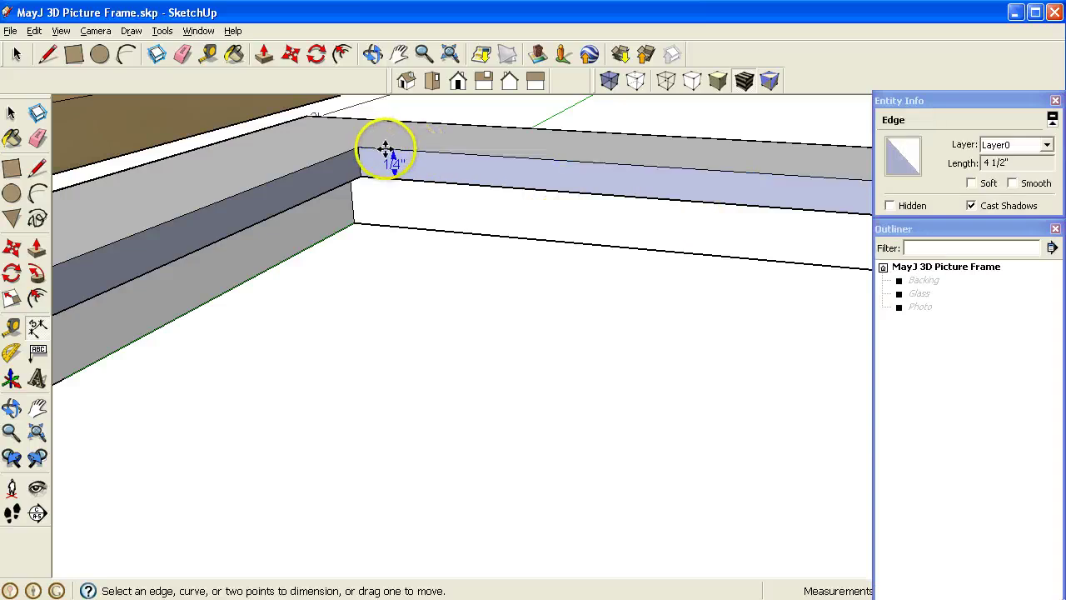
pyautogui.click(408, 164)
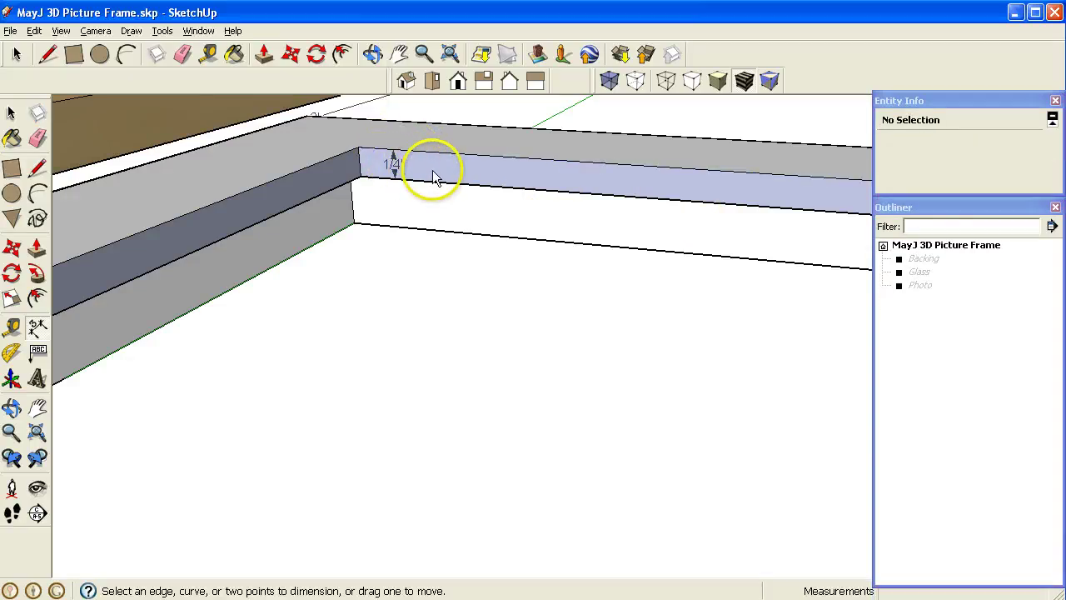
pyautogui.scroll(-4, 419, 147)
pyautogui.moveTo(469, 183); pyautogui.dragTo(518, 257, button='middle')
pyautogui.scroll(-3, 533, 283)
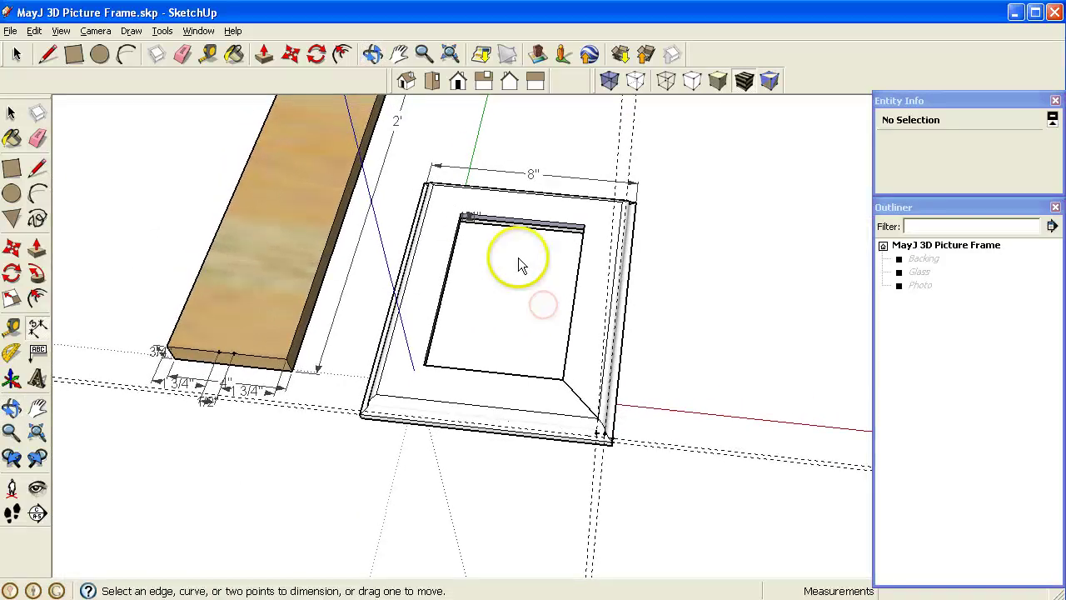